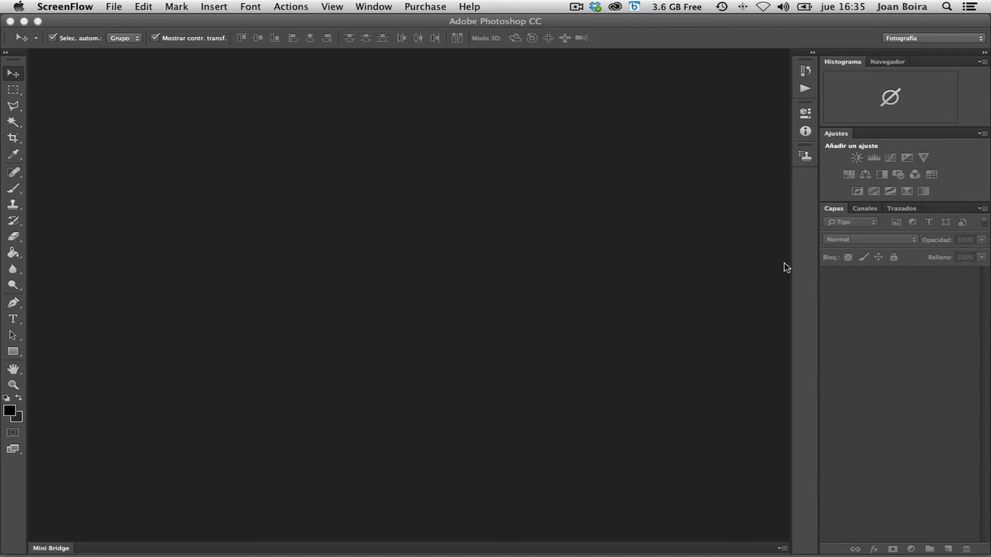
Step: Start a new document with the Papel internacional preset and check its available paper sizes, keeping A4
click(728, 272)
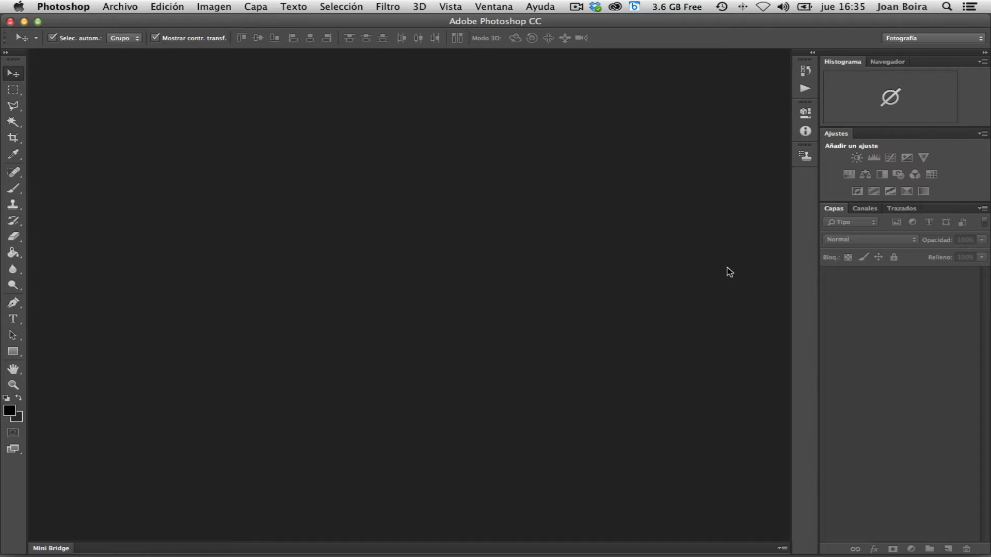
key(super+n)
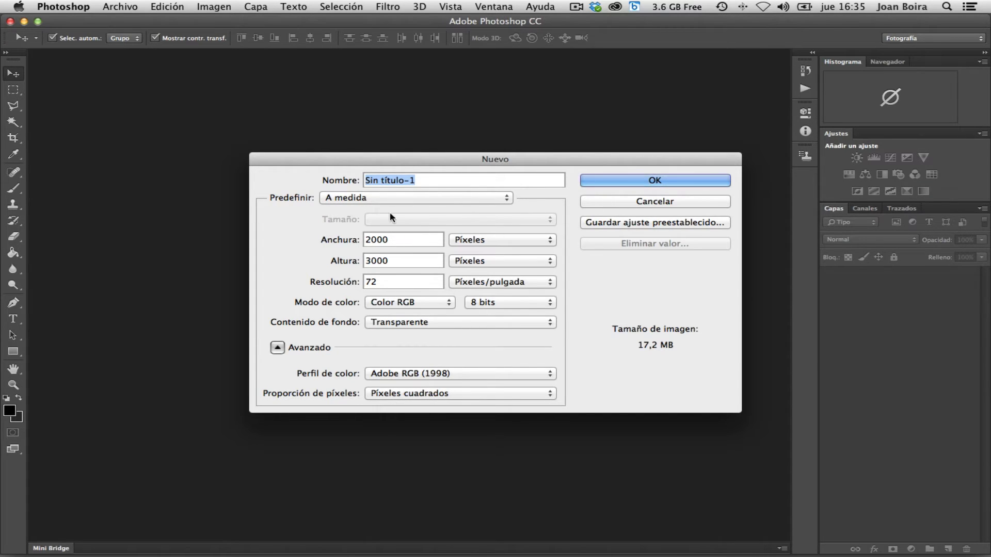
click(503, 198)
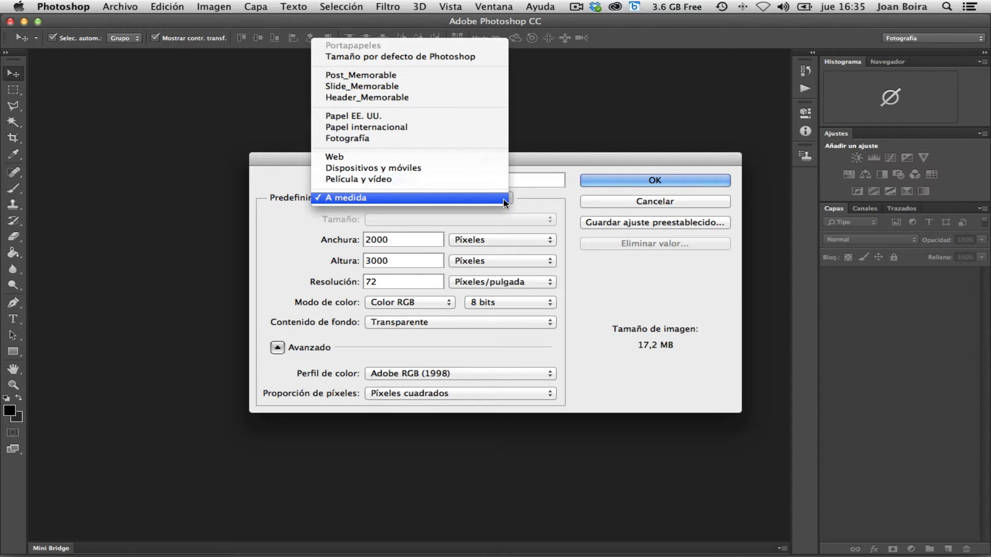
click(503, 127)
click(484, 219)
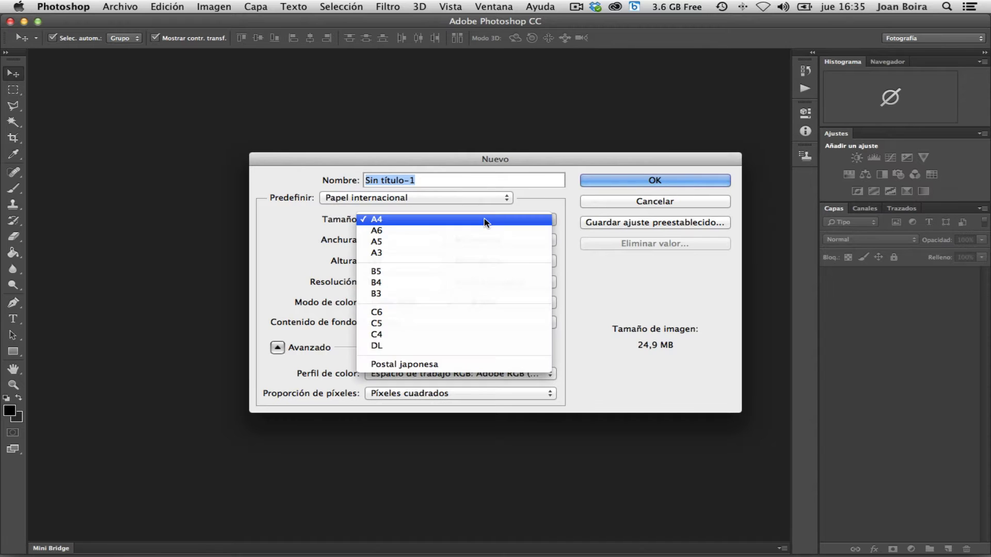
click(517, 197)
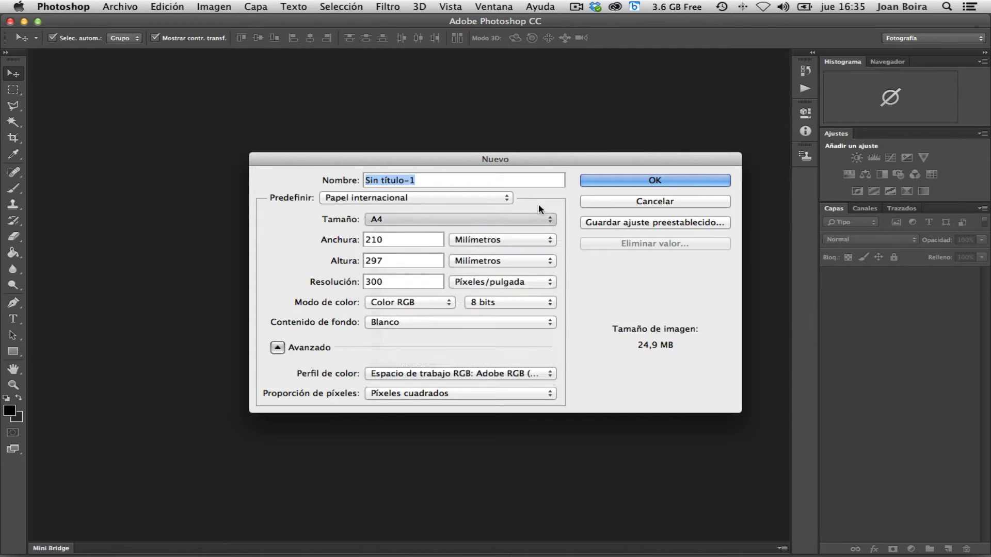
Step: Switch the new document preset to Fotografía, review its sizes, and set the dimension units to centimetres
click(506, 198)
click(493, 209)
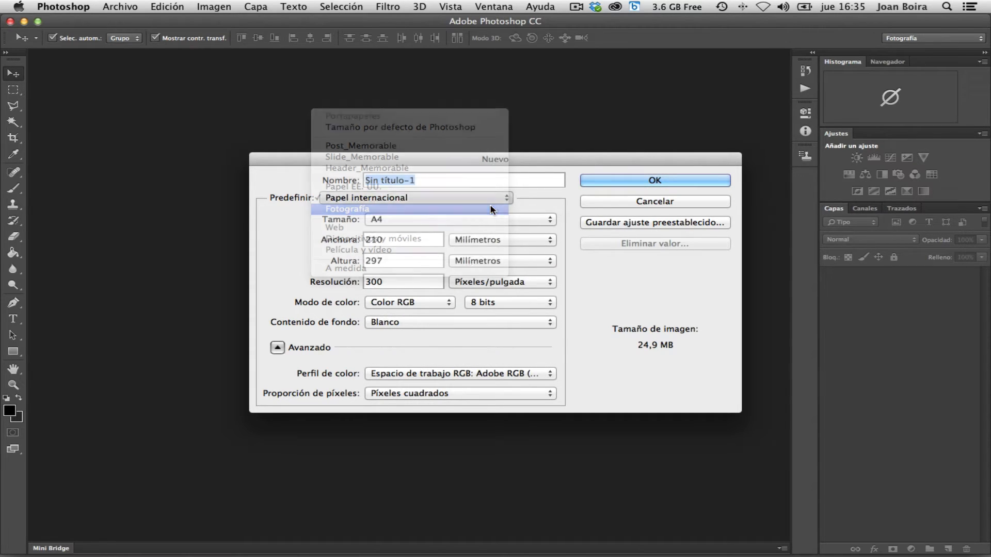
click(548, 219)
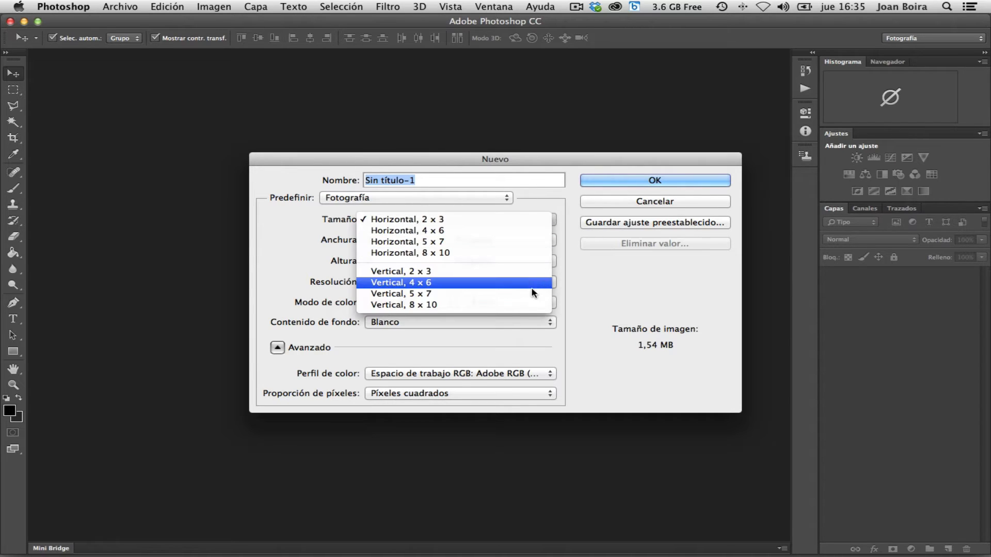
click(562, 213)
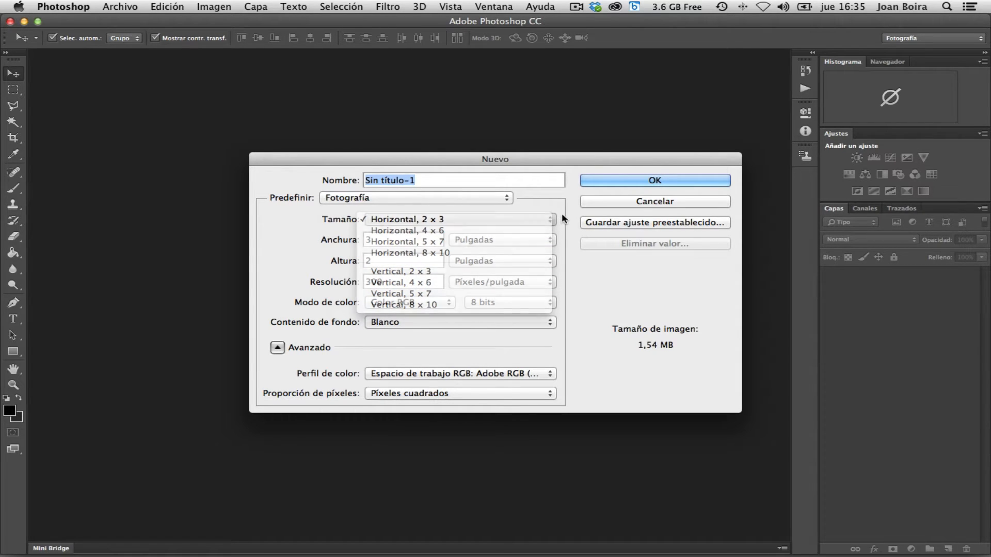
click(498, 242)
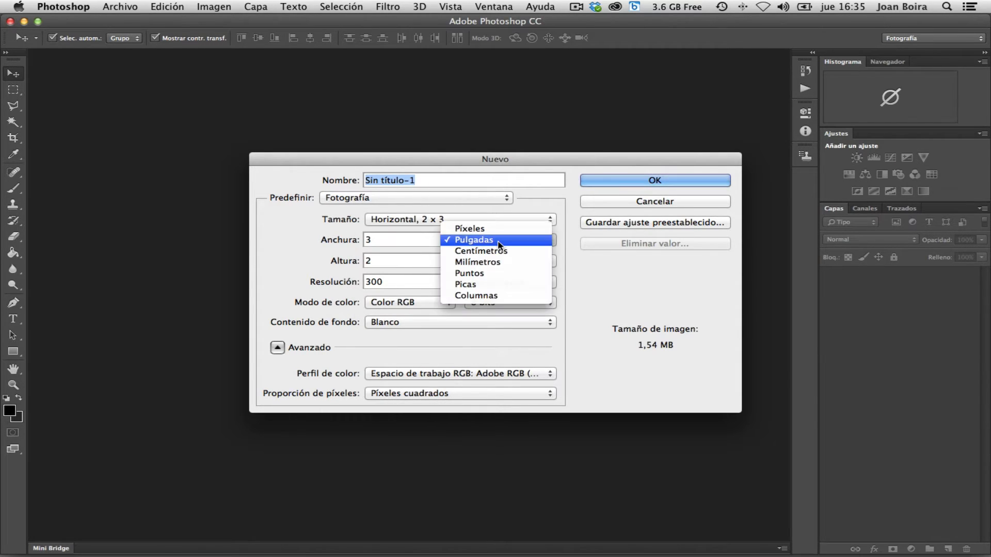
click(500, 252)
click(526, 222)
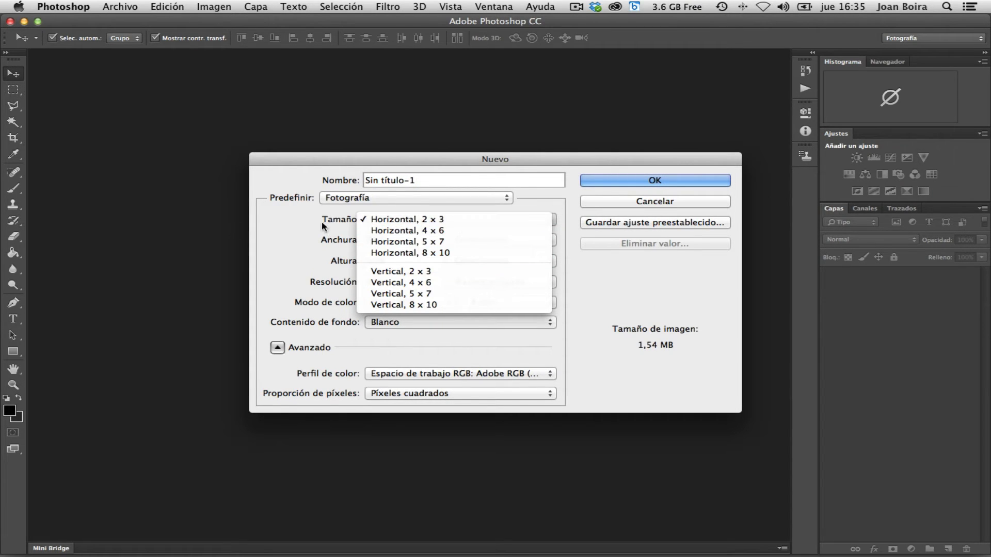
click(596, 282)
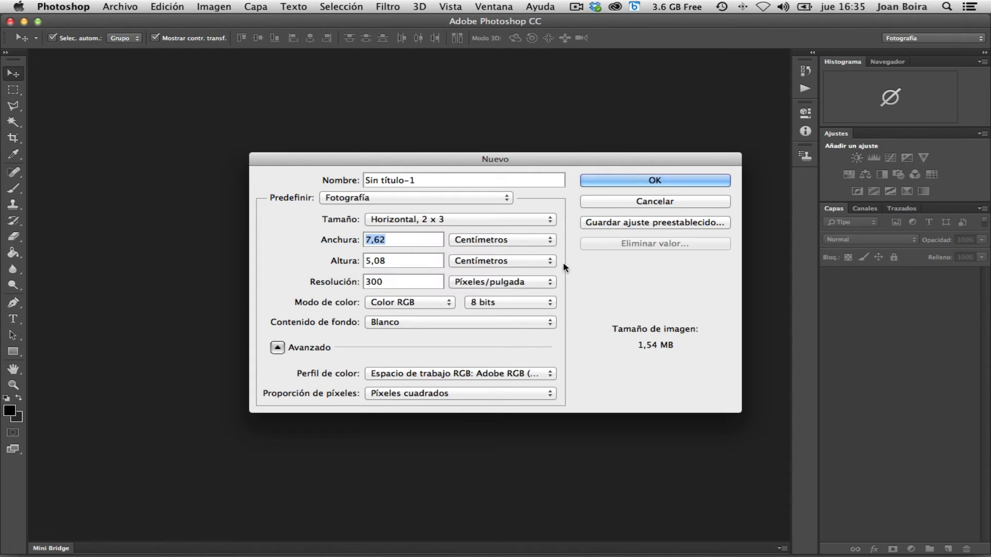
Step: Return the new document preset to Papel internacional and keep the A4 size
click(476, 199)
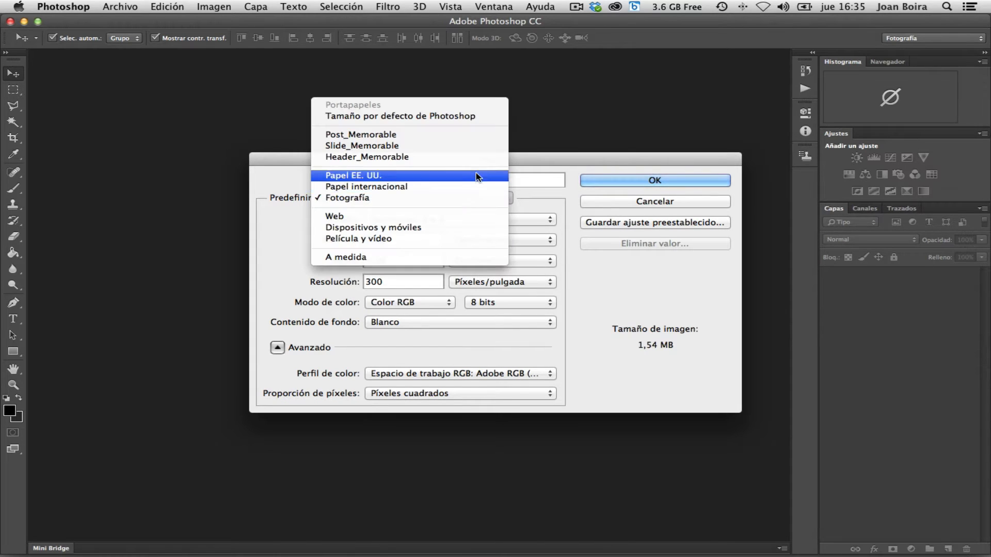
click(416, 188)
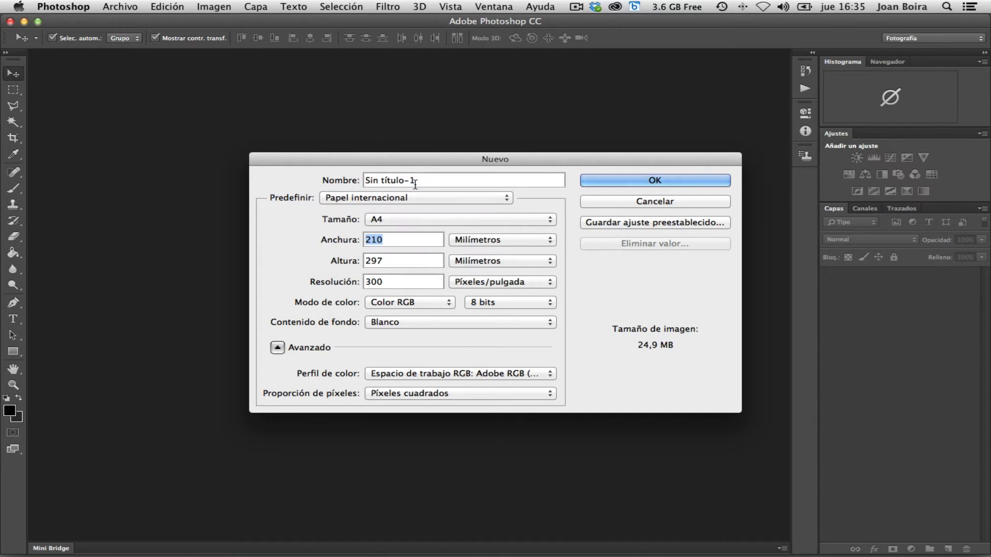
click(516, 222)
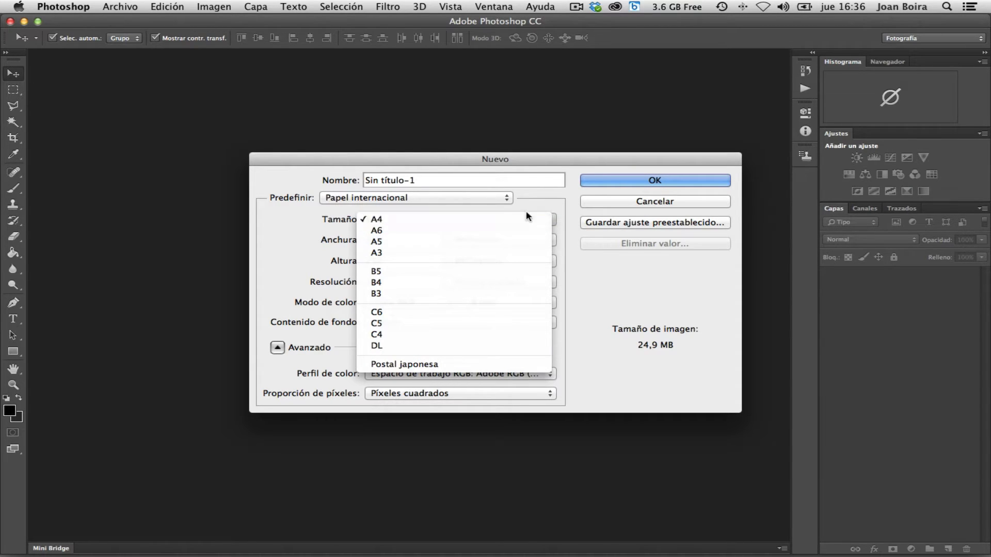
click(513, 224)
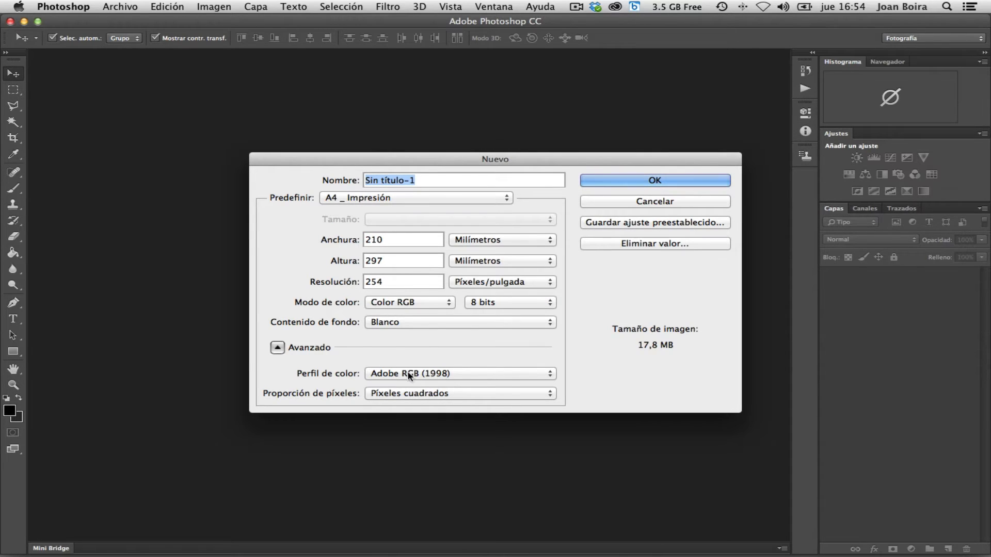
Step: Examine the advanced document options and the list of available colour profiles
click(277, 349)
click(278, 348)
click(487, 376)
scroll(490, 382, down, 10)
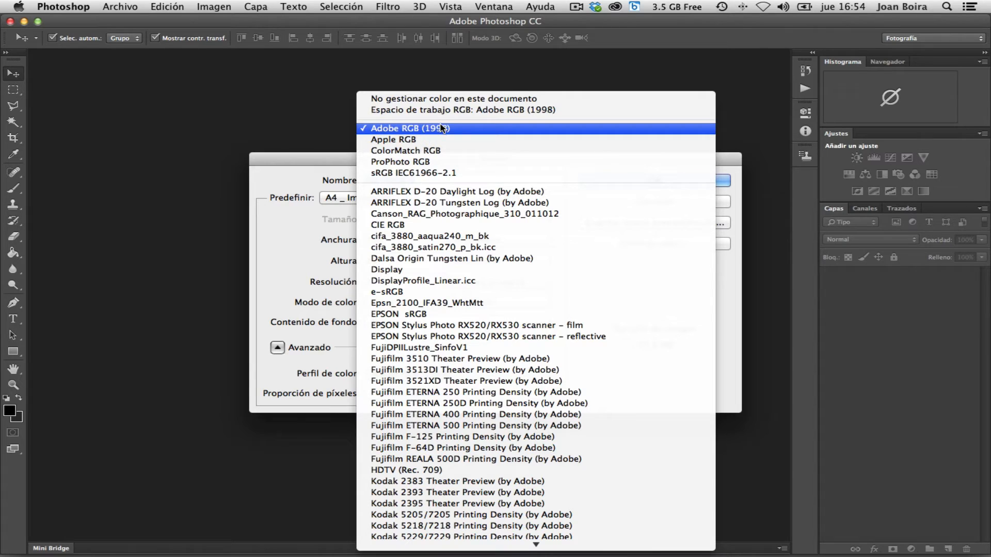
click(293, 126)
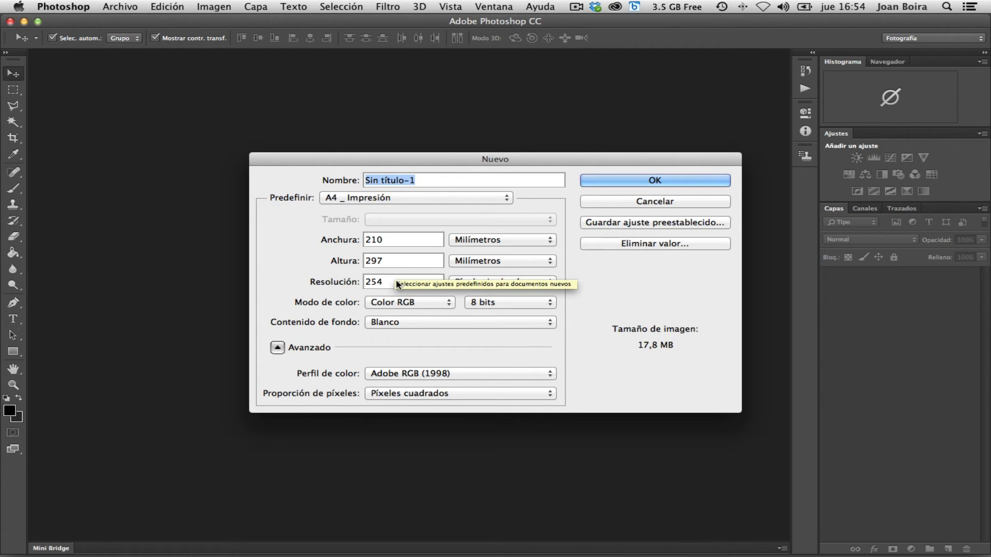
Step: Set the background contents to Transparente and save the document settings as a preset named "A4 - Imprimir"
click(485, 327)
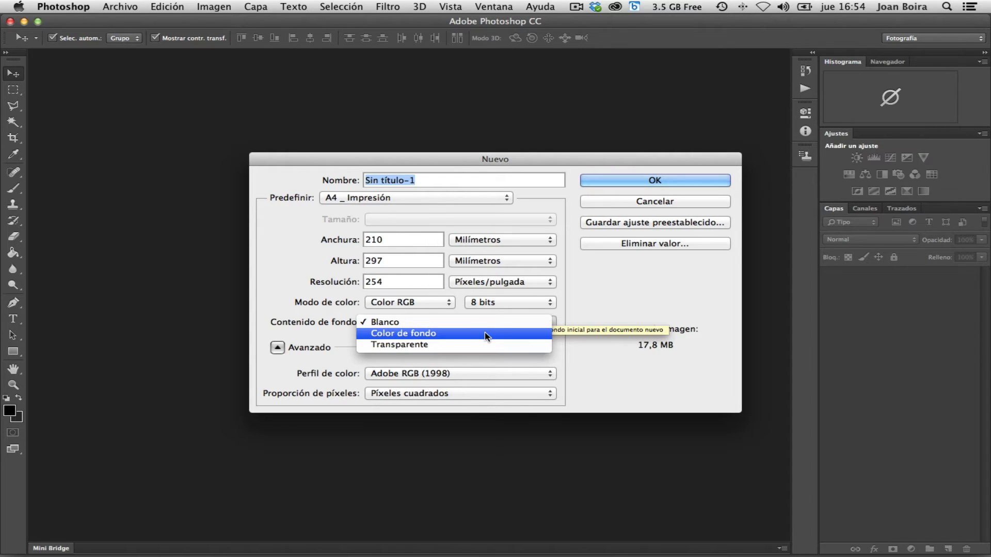
click(482, 344)
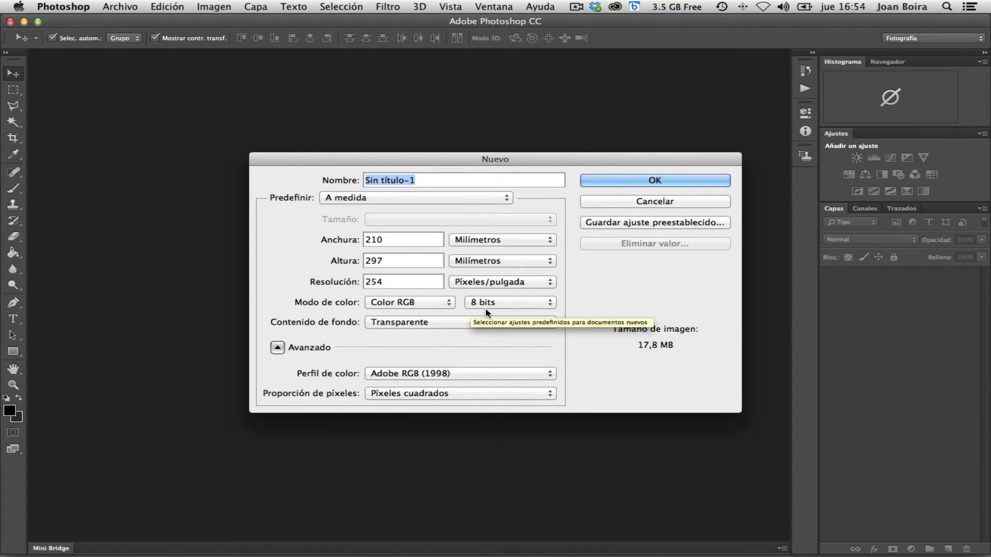
click(647, 223)
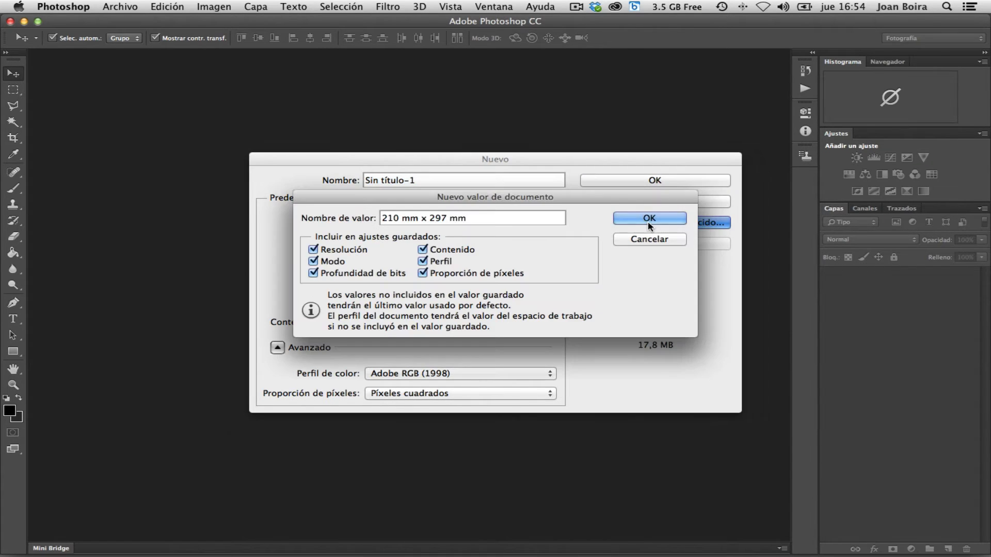
text(A4 - Imprimir)
click(675, 221)
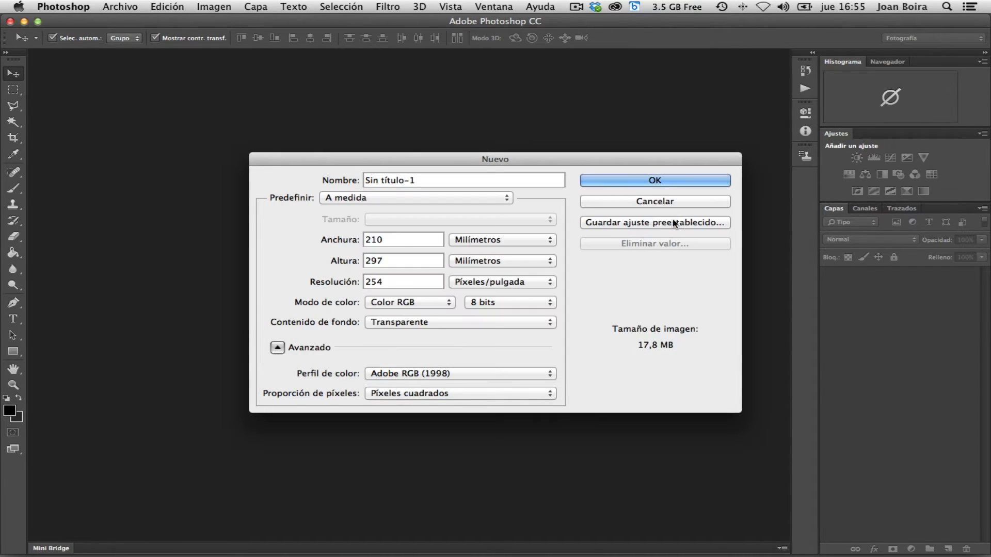
Step: Choose the saved A4 - Imprimir preset and create the document from it
click(506, 199)
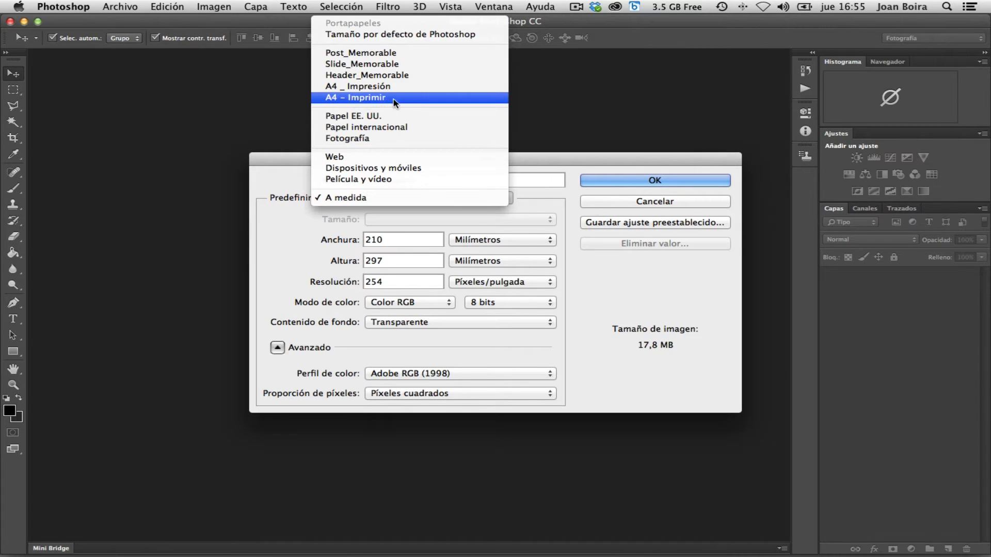
click(650, 253)
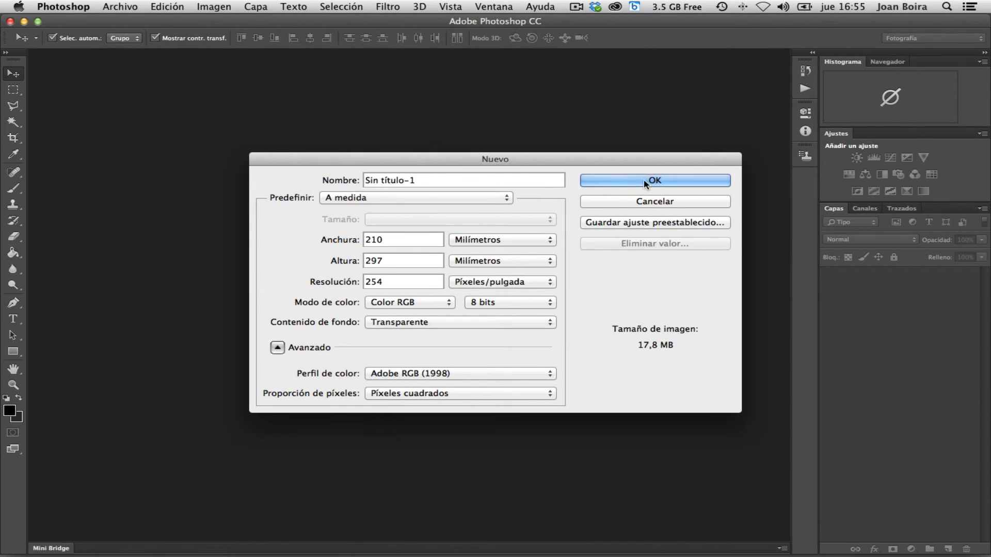
click(495, 198)
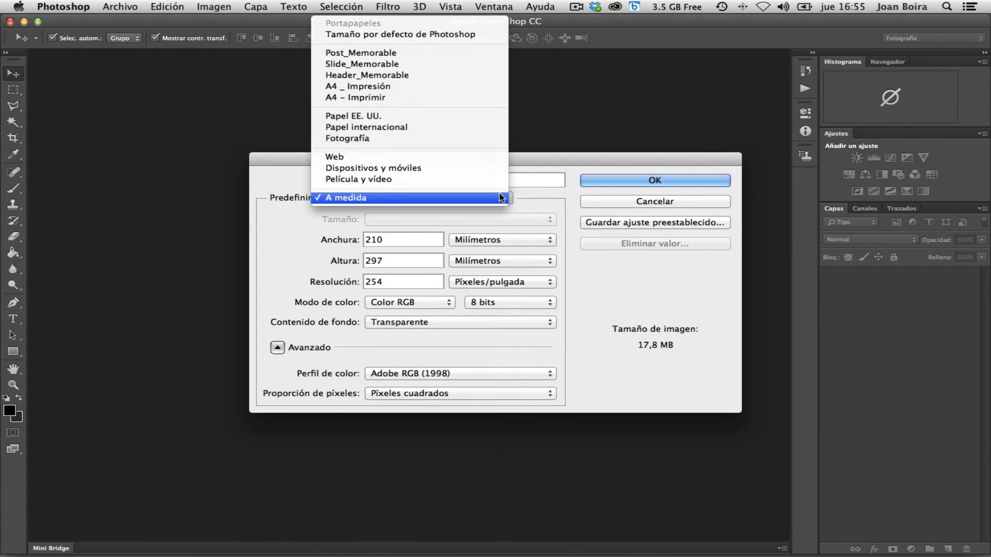
click(461, 99)
click(663, 182)
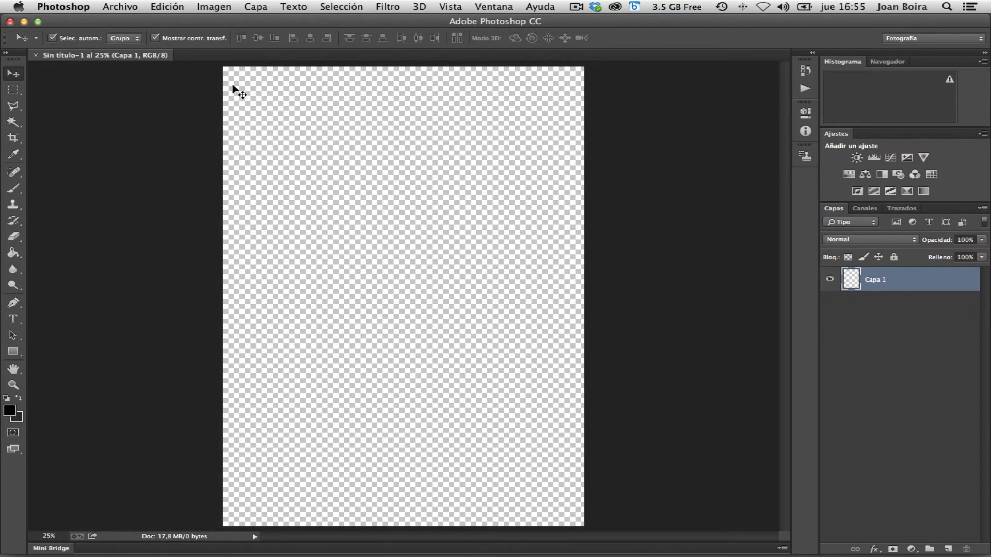
Step: Place the image _DSC8257.jpg from the Imágenes folder into the blank document
click(120, 7)
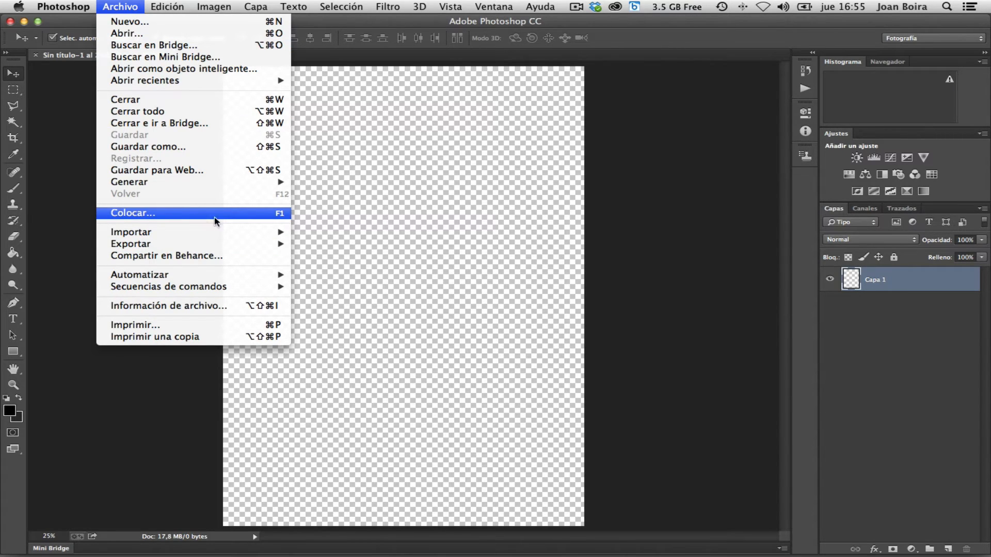
click(258, 220)
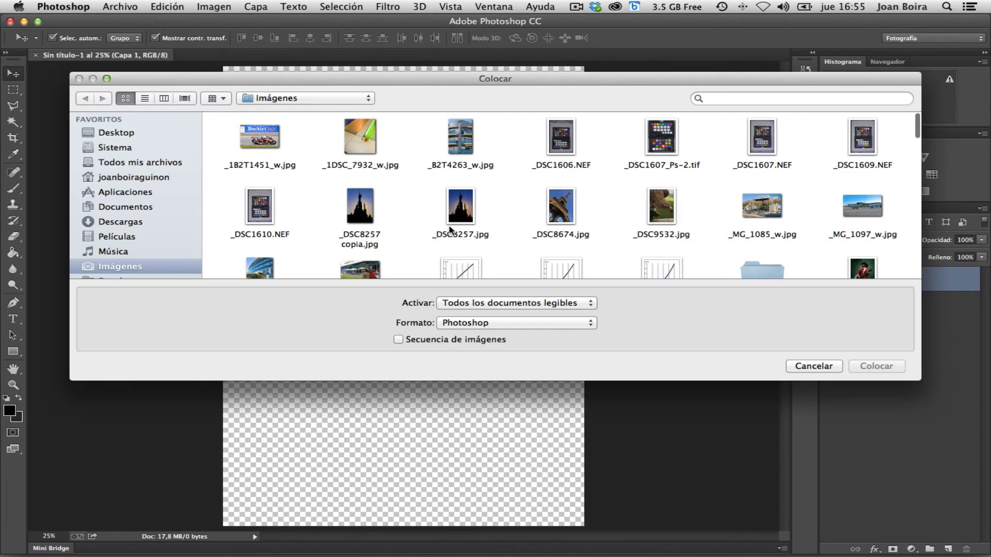
click(457, 212)
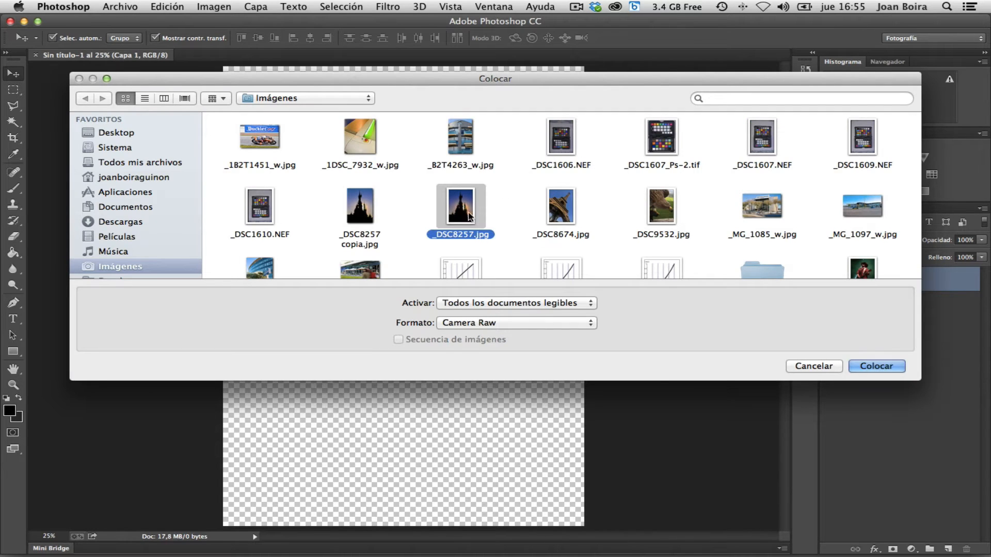
click(902, 365)
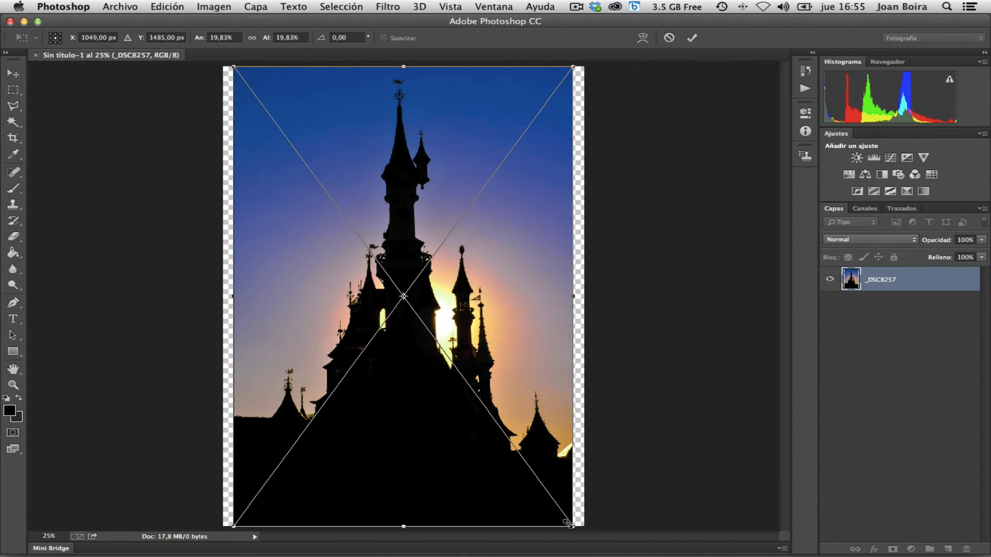
Step: Scale the placed castle image to about 8.73% near the page's upper-left corner and shift it slightly inward from the page edges
drag(568, 524, 378, 272)
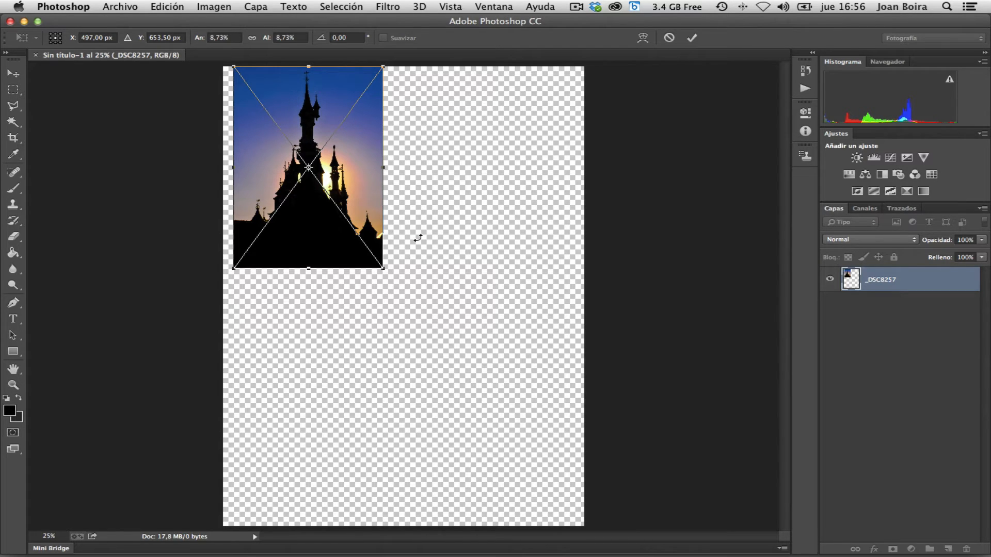
click(693, 38)
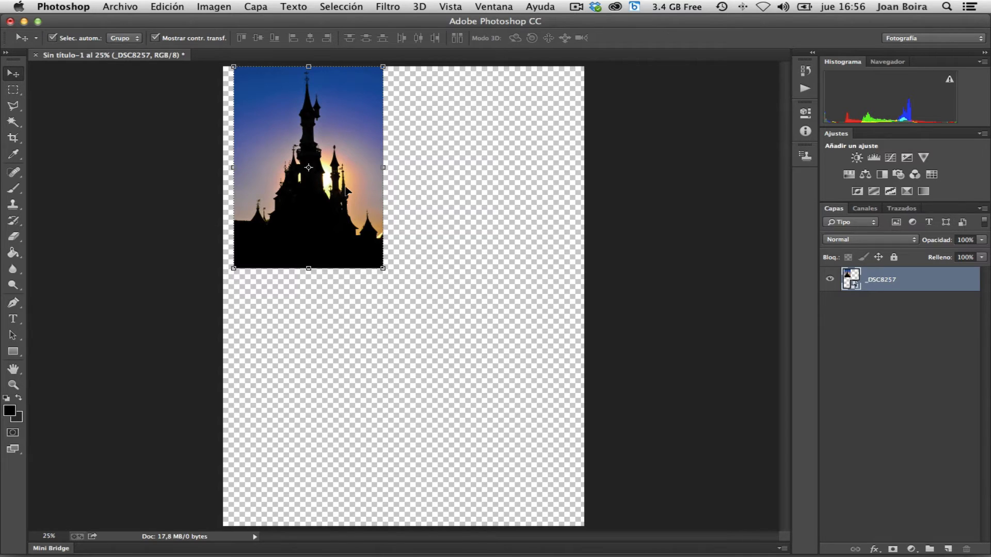
mouse_move(343, 183)
mouse_down()
mouse_move(344, 205)
mouse_move(352, 197)
mouse_up()
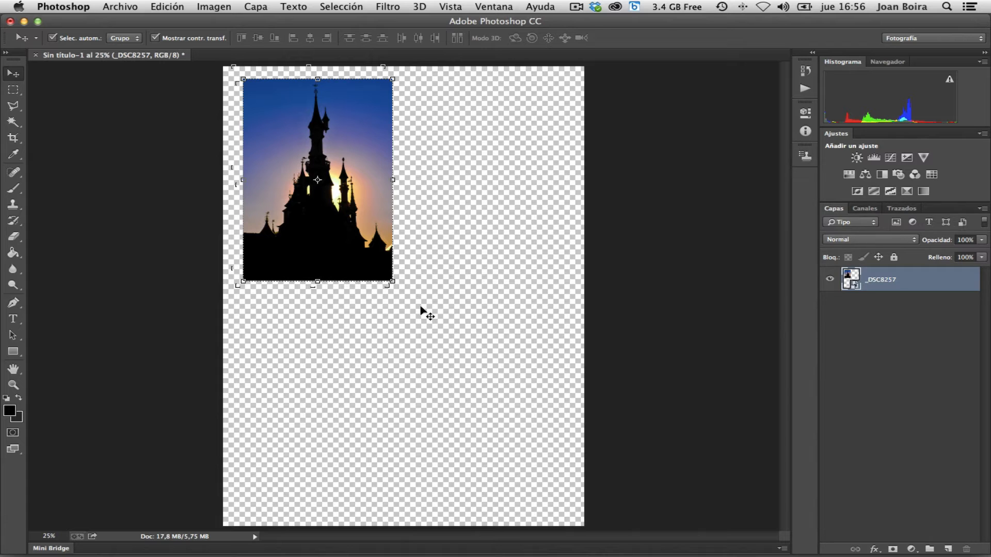
Step: Enlarge the castle image to about 15.3% from its upper-left corner and apply the transformation
drag(392, 282, 534, 415)
key(Return)
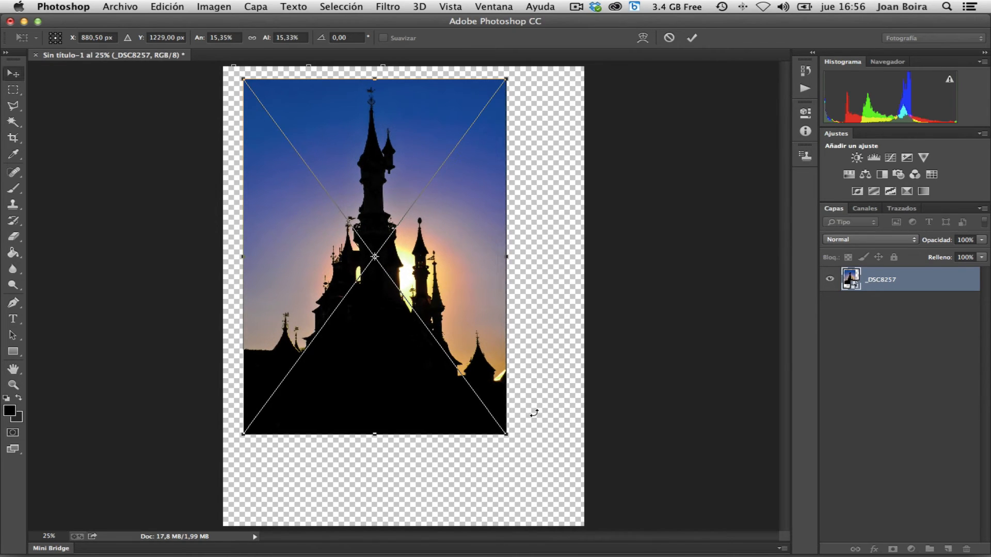
key(Return)
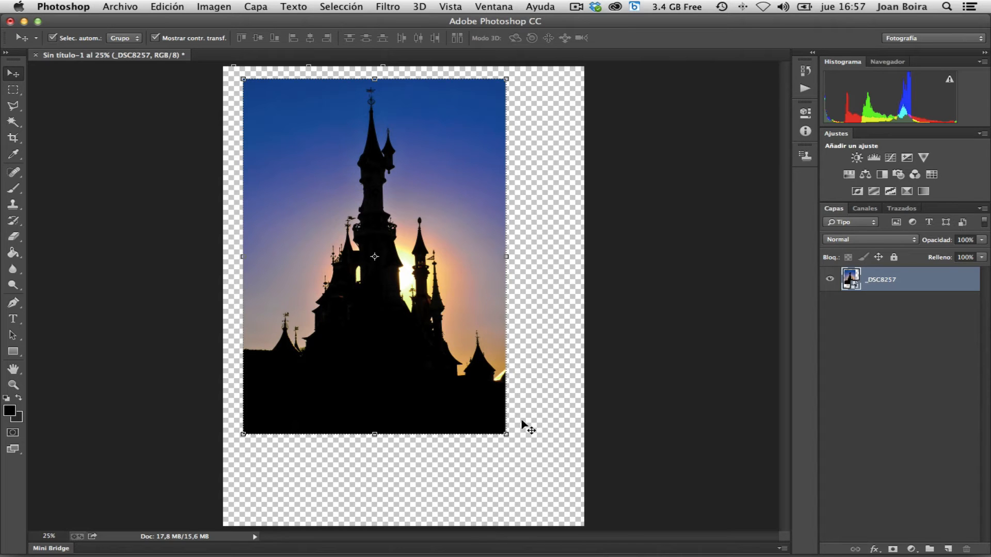
Step: Scale the castle image down to about 8.2% from its upper-left corner, apply it, and shift the image slightly inward on the page
drag(506, 434, 383, 270)
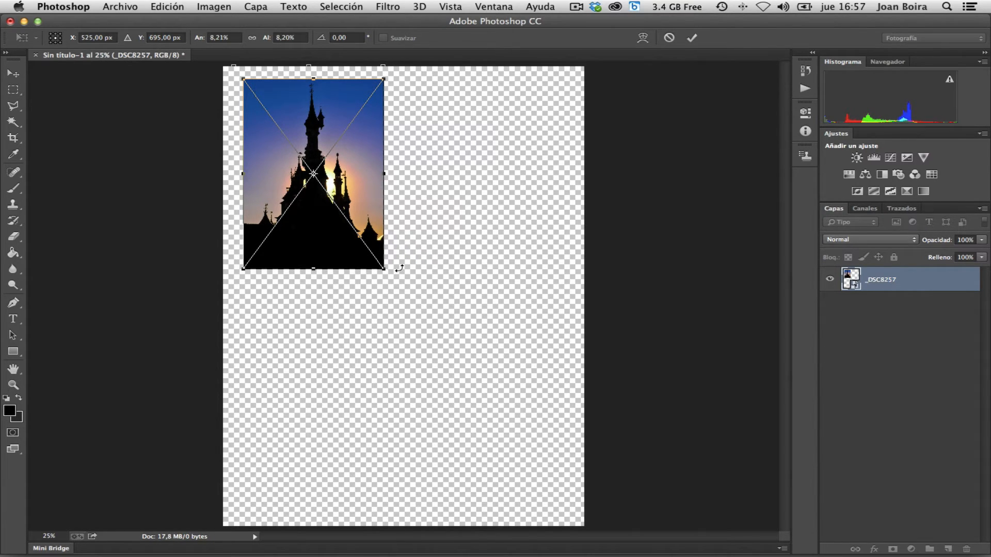
key(Return)
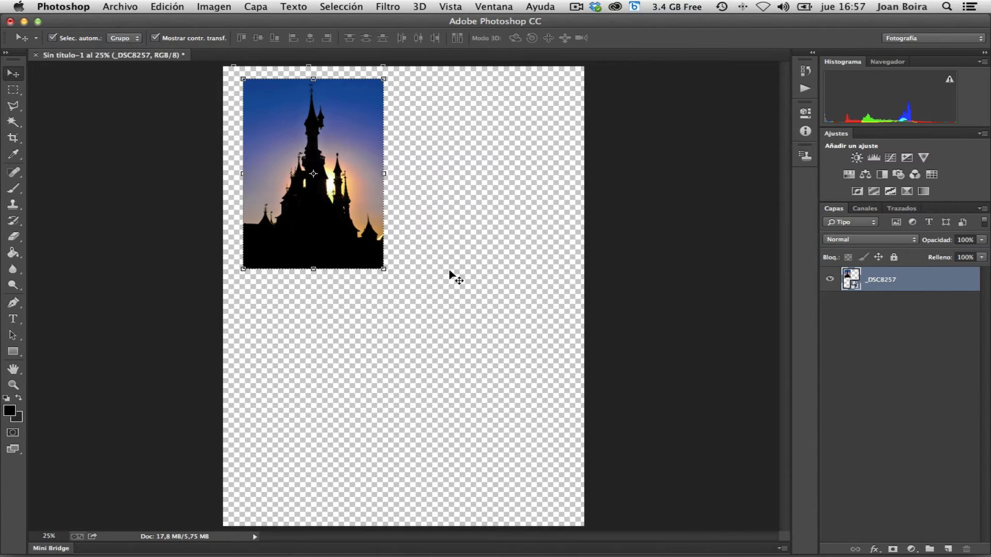
drag(335, 199, 340, 209)
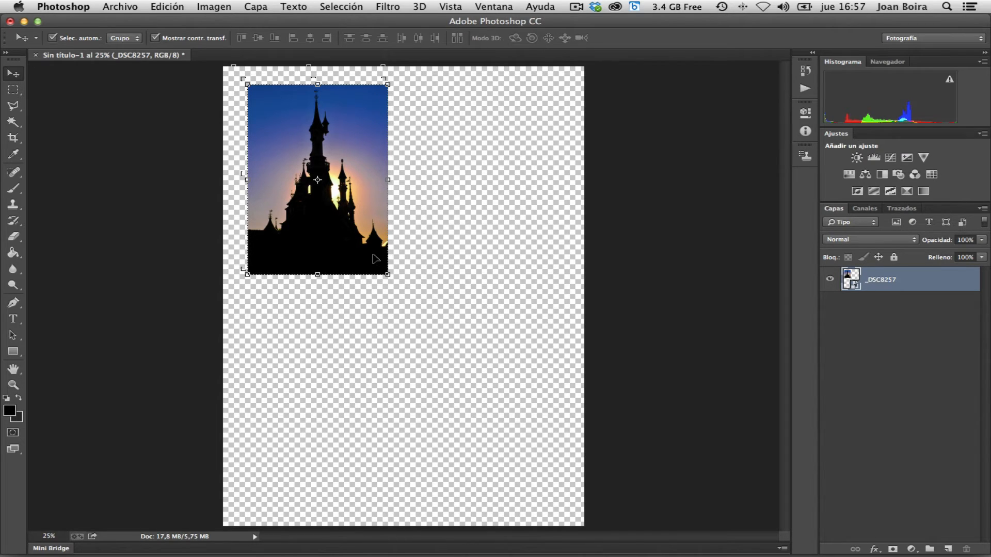
Step: Duplicate the castle image 9.84 cm to its right, and copy the aligned pair below to form a two-by-two grid
drag(369, 247, 527, 248)
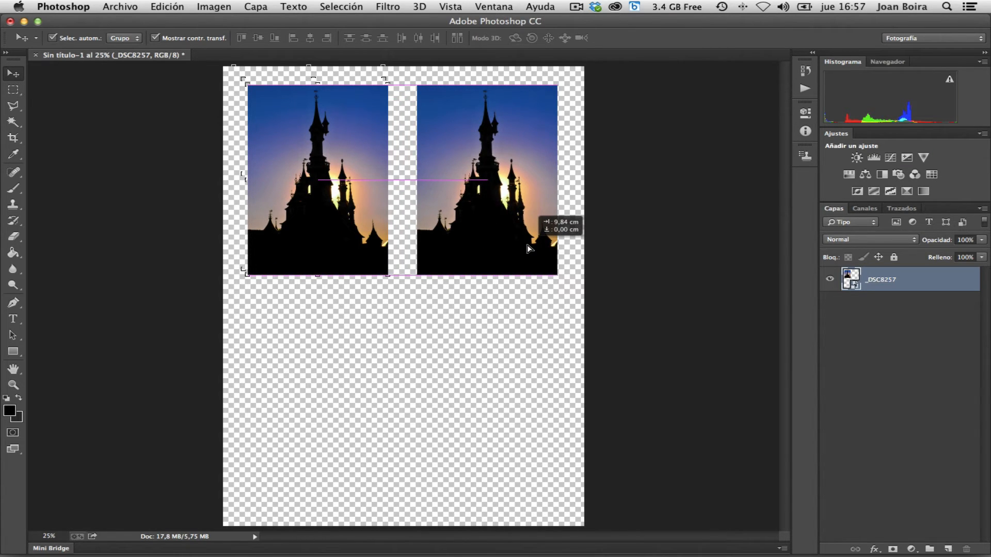
drag(529, 249, 529, 249)
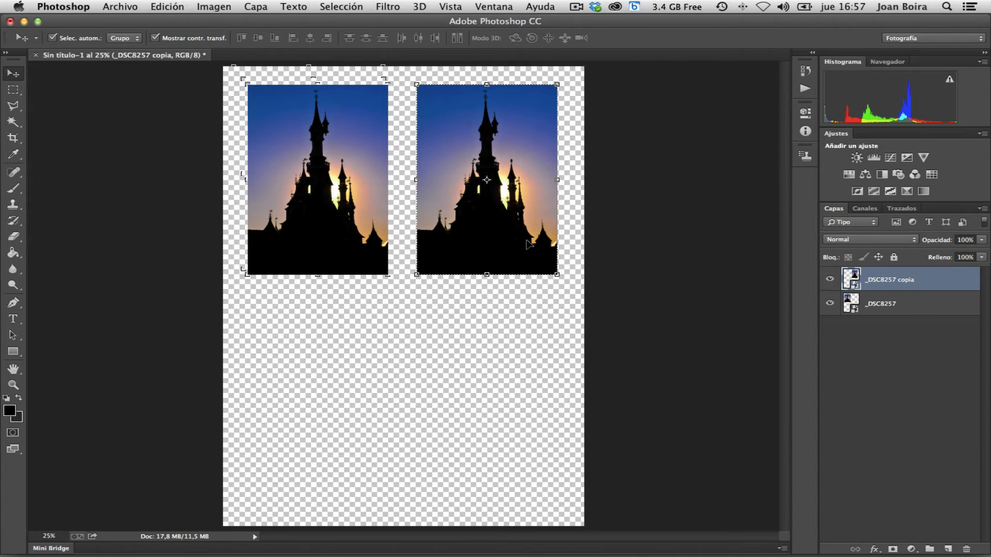
drag(527, 246, 526, 238)
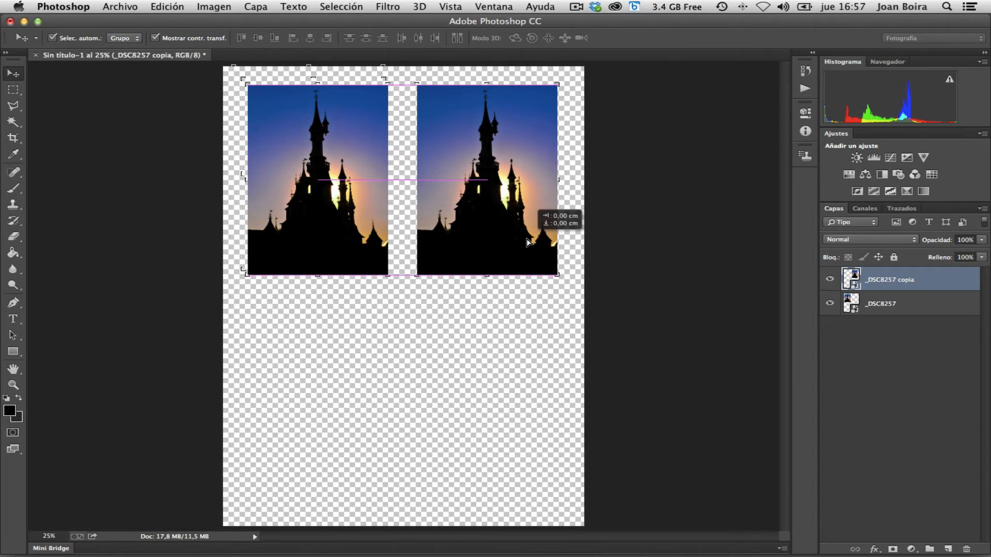
drag(527, 238, 527, 239)
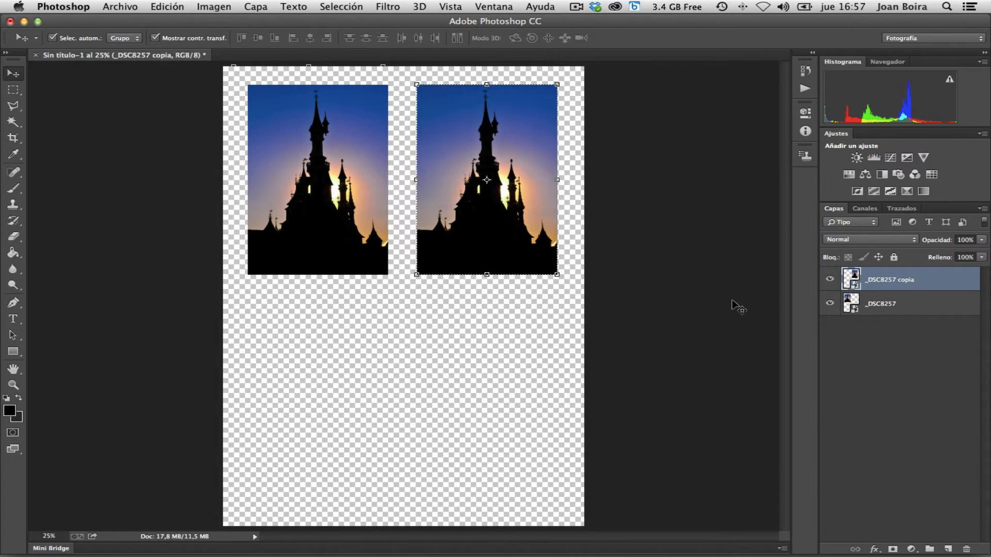
shift+click(904, 306)
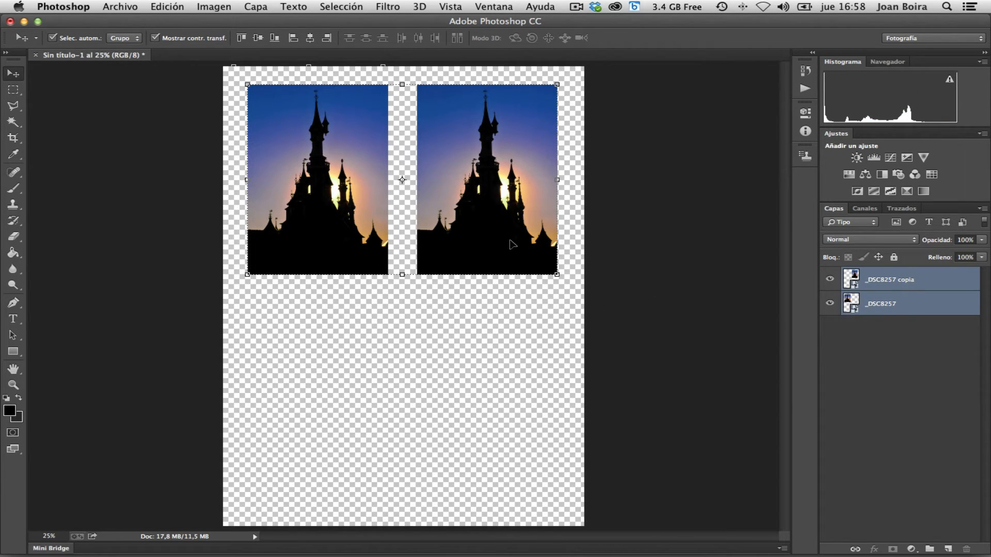
drag(484, 236, 488, 445)
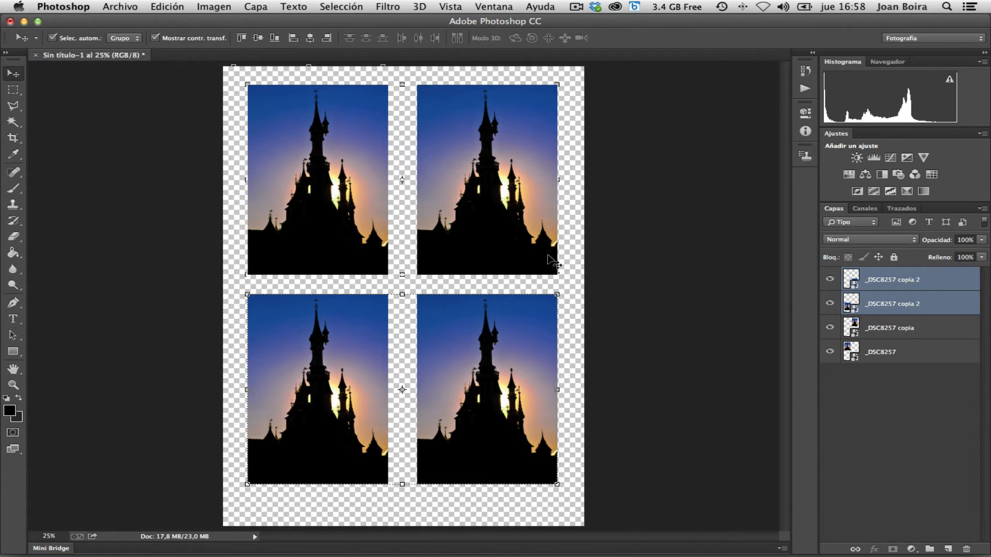
Step: Select all four castle layers and shift the whole grid slightly down and to the right on the page, leaving no layer selected
shift+click(925, 354)
click(928, 277)
shift+click(923, 355)
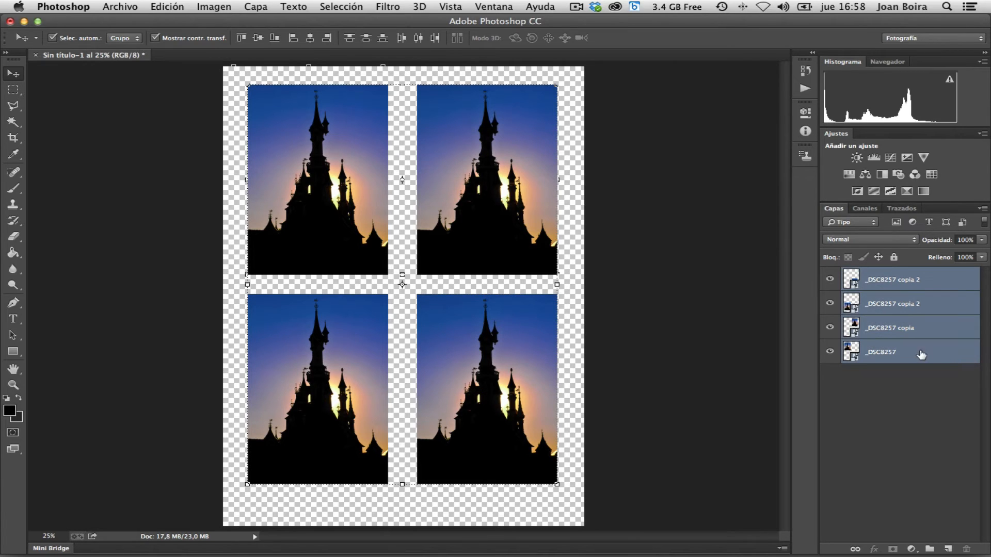
drag(462, 331, 468, 339)
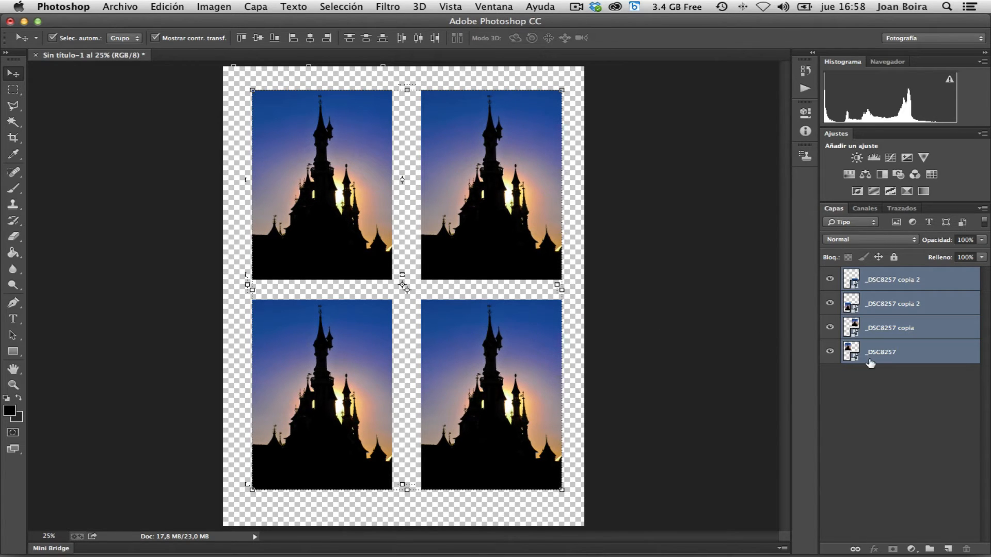
click(888, 381)
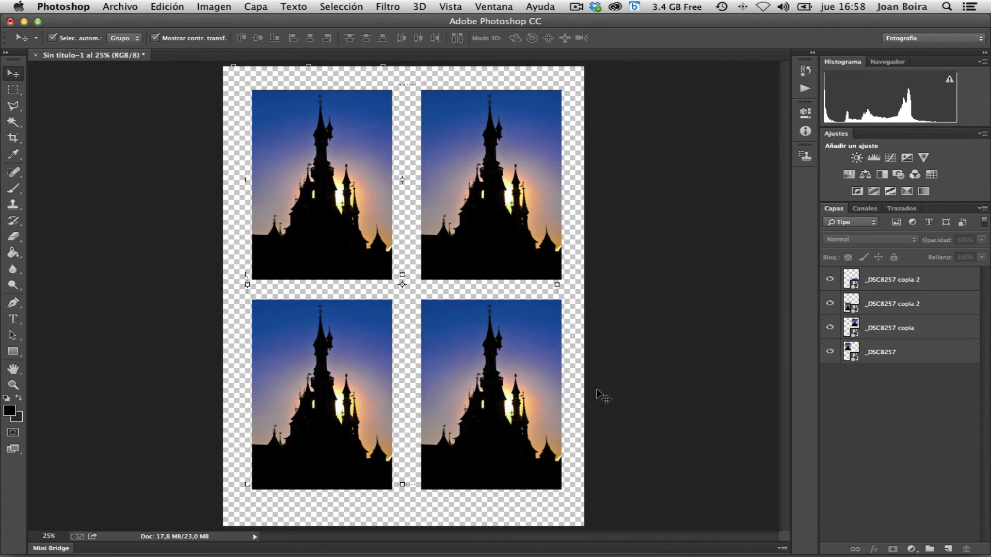
Step: Select the upper-left, upper-right and lower-right castle images one by one directly on the canvas using automatic layer selection
click(892, 291)
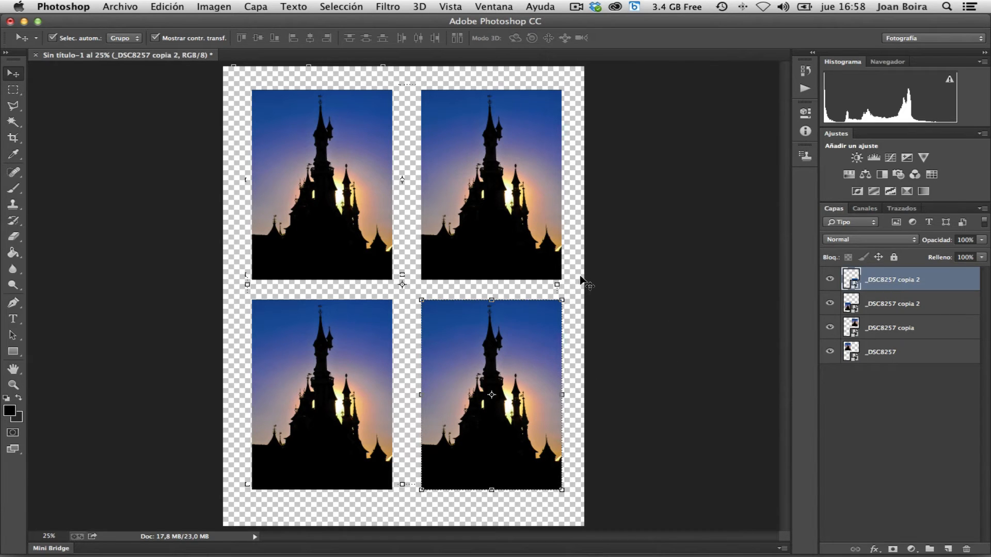
click(363, 183)
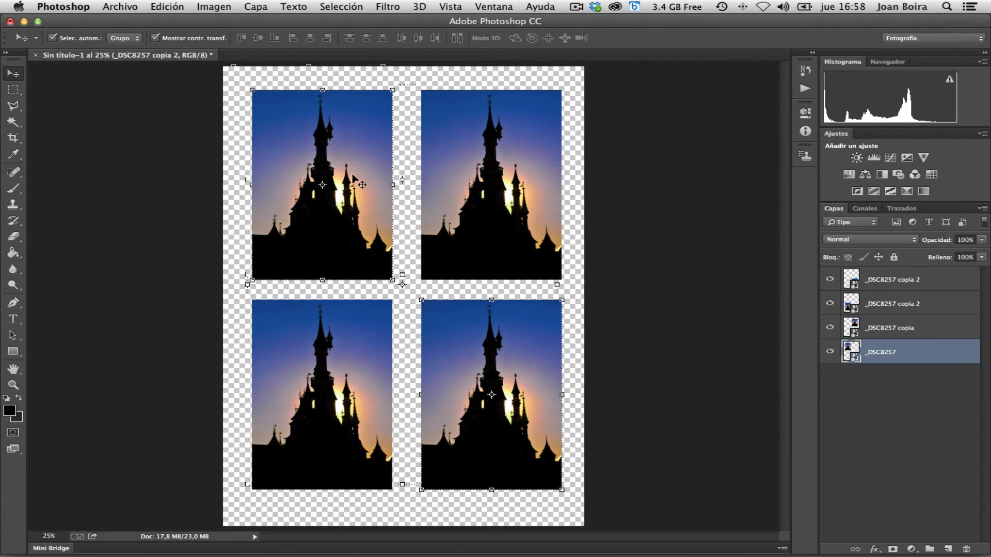
mouse_move(341, 206)
mouse_down()
mouse_move(306, 197)
mouse_move(347, 178)
mouse_move(341, 207)
mouse_up()
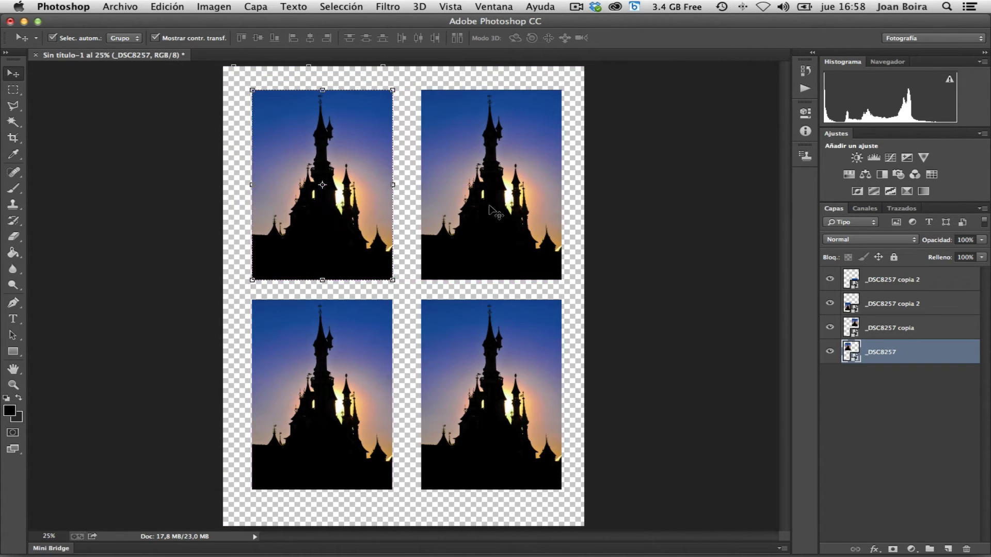
click(498, 209)
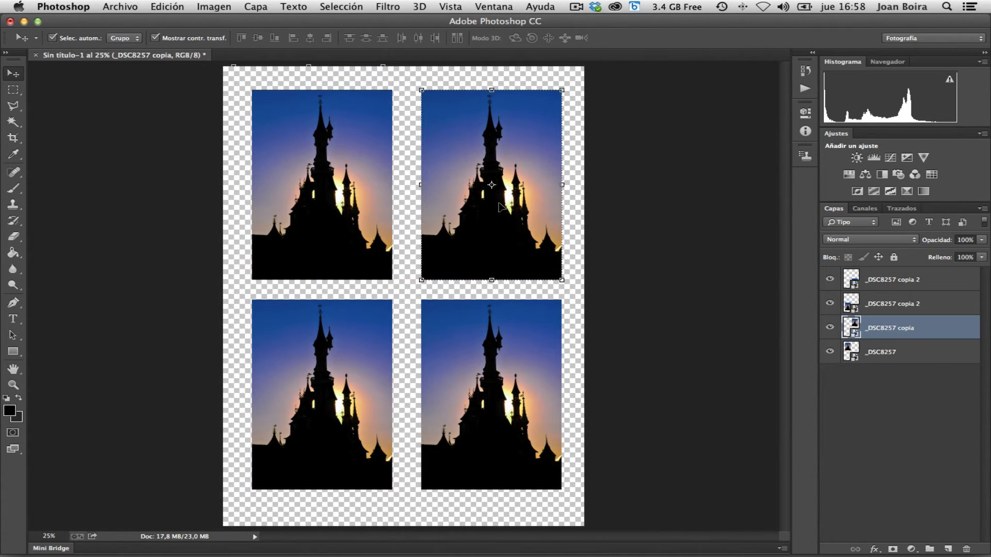
mouse_move(500, 209)
mouse_down()
mouse_move(536, 209)
mouse_move(500, 203)
mouse_up()
mouse_move(520, 416)
mouse_down()
mouse_move(551, 415)
mouse_move(519, 413)
mouse_up()
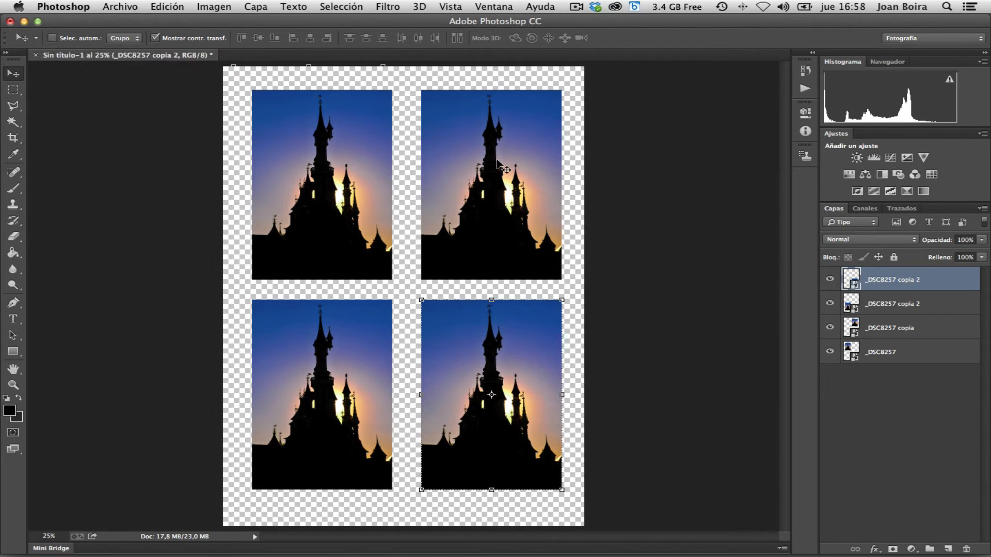
Step: Turn automatic layer selection off, select the lower-left, upper-right and upper-left castle layers individually by name, and turn automatic selection back on
mouse_move(495, 164)
mouse_down()
mouse_move(466, 174)
mouse_move(499, 173)
mouse_move(500, 163)
mouse_up()
click(914, 310)
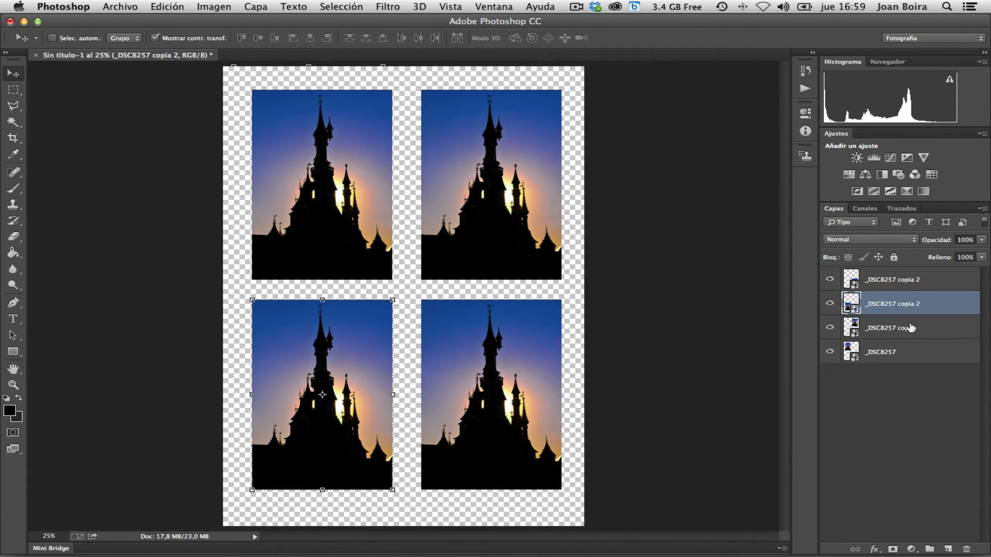
click(911, 327)
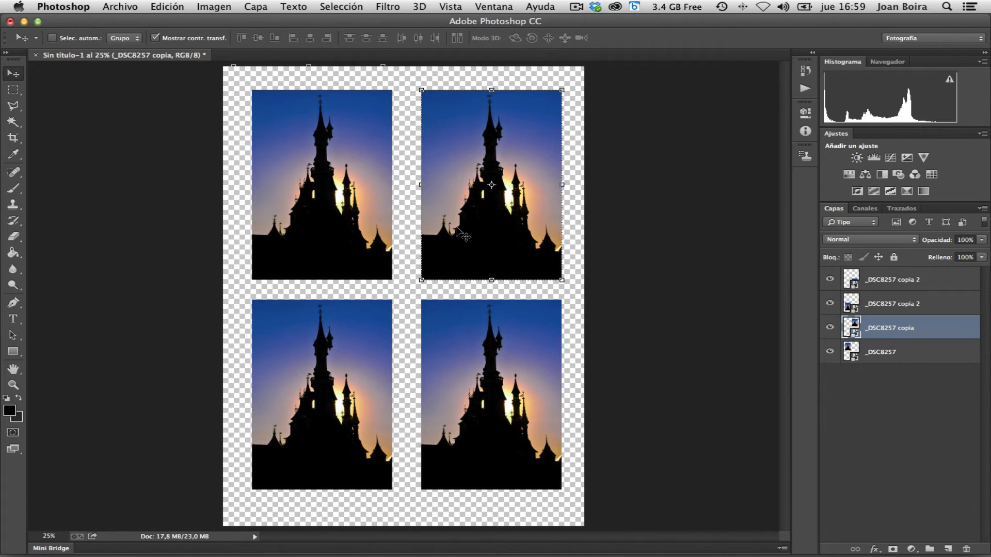
mouse_move(494, 211)
mouse_down()
mouse_move(463, 208)
mouse_move(494, 211)
mouse_up()
click(892, 345)
click(60, 38)
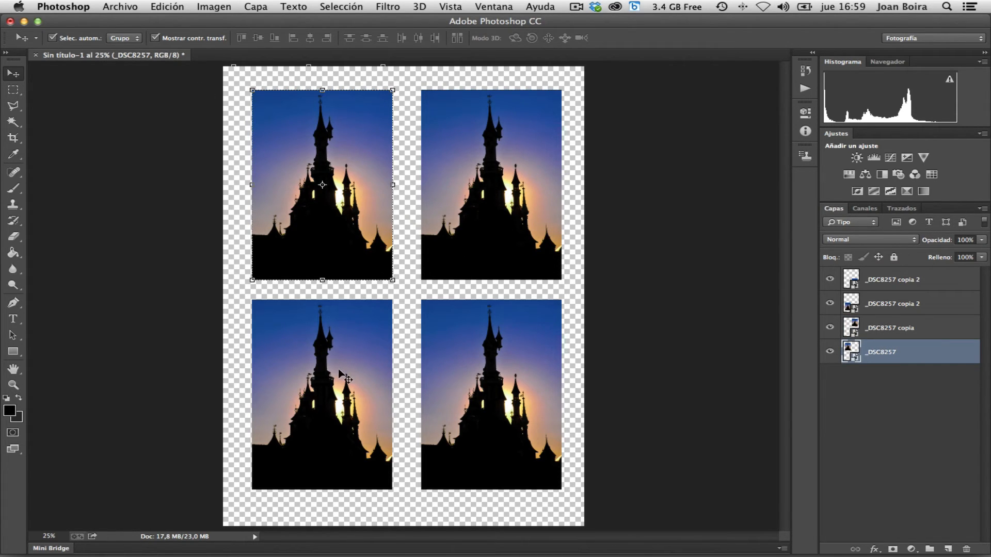
Step: Select the lower-left castle image and rasterize its smart object
mouse_move(339, 369)
mouse_down()
mouse_move(421, 343)
mouse_move(393, 312)
mouse_move(339, 381)
mouse_up()
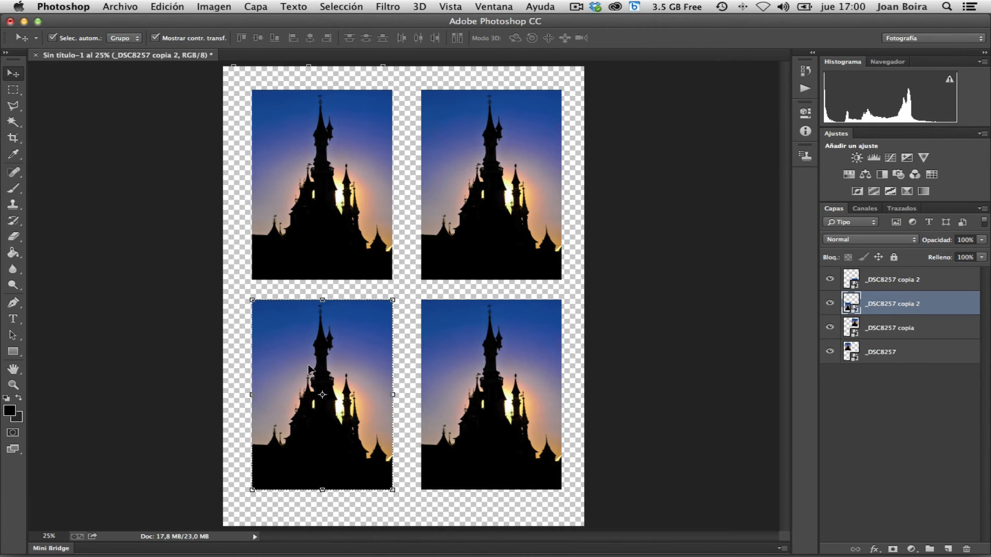
click(263, 8)
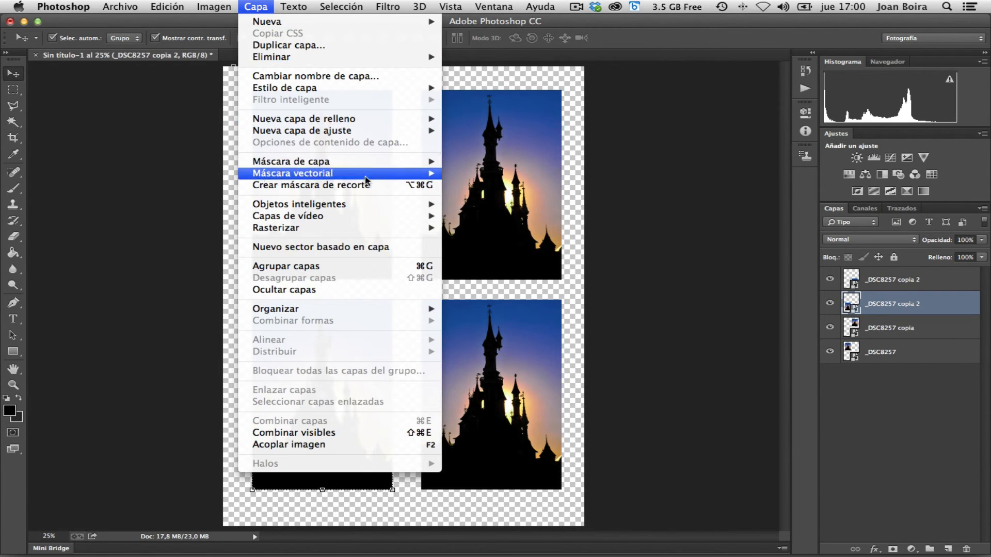
mouse_move(372, 204)
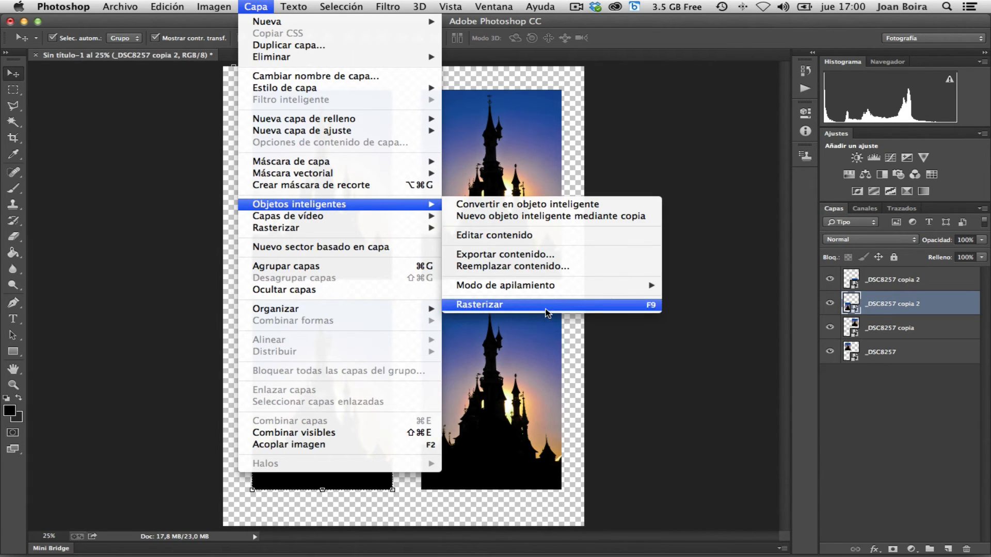
mouse_move(384, 235)
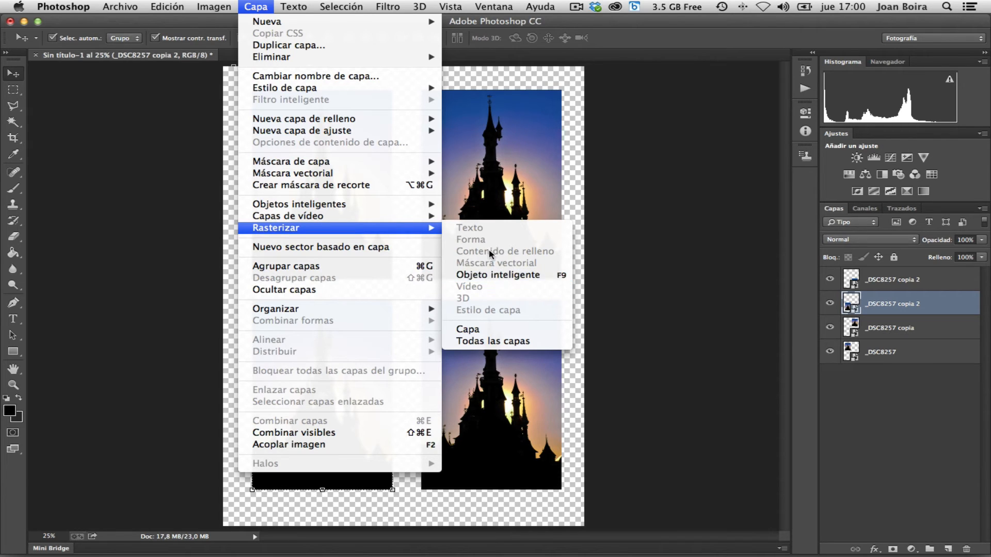
mouse_move(424, 207)
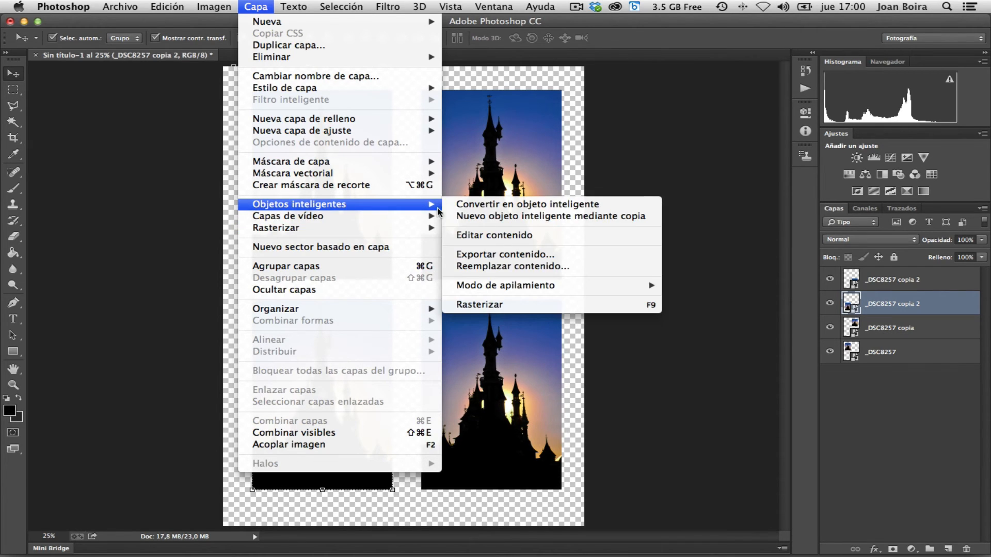
click(594, 306)
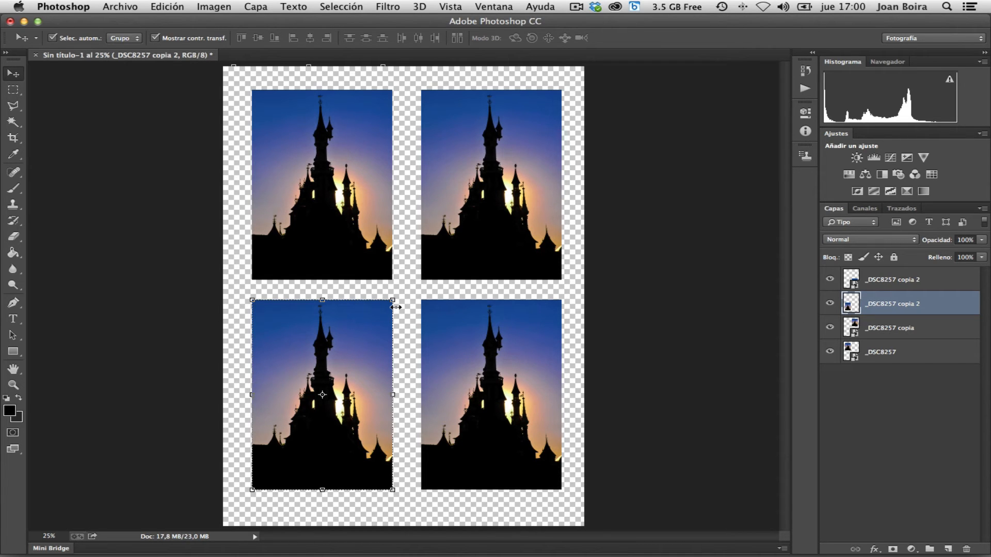
Step: Enlarge the rasterized castle to about 270% wide and 242% high, try enlarging it another 129%, and undo that second scaling
drag(398, 302, 511, 164)
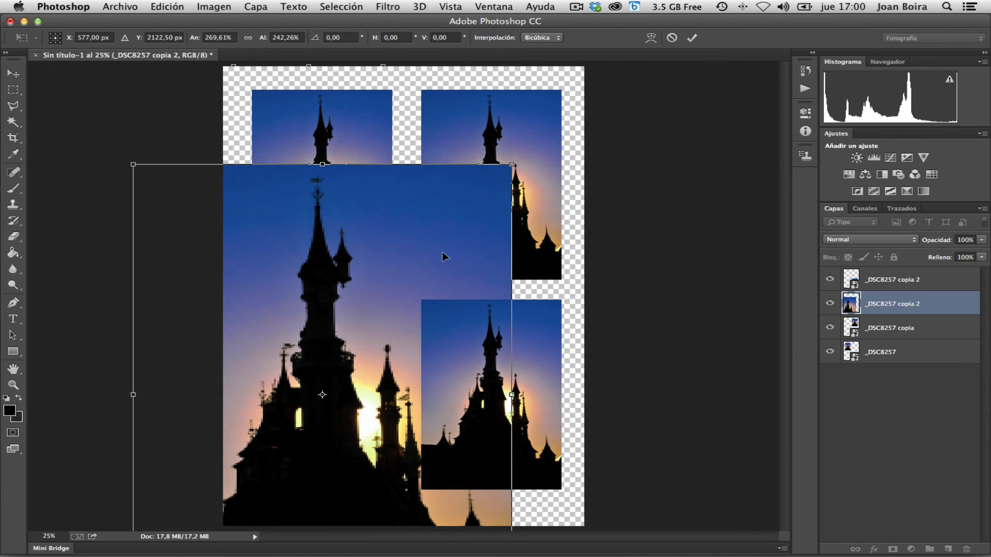
key(Return)
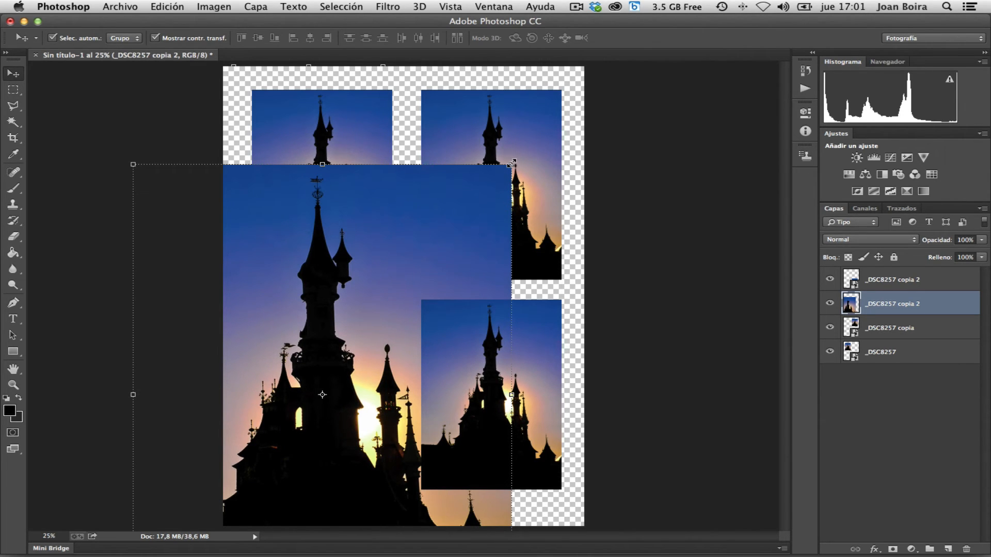
drag(511, 164, 620, 41)
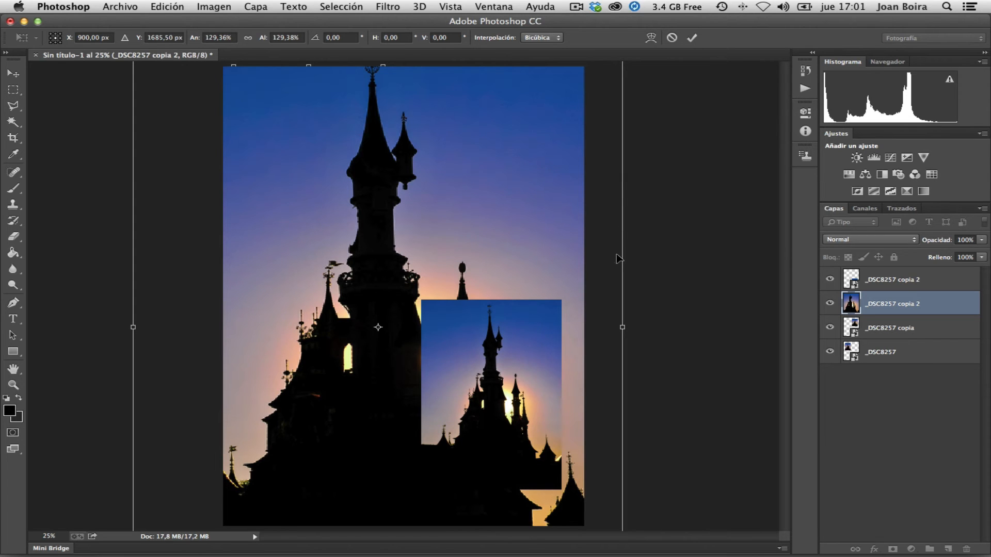
key(super+z)
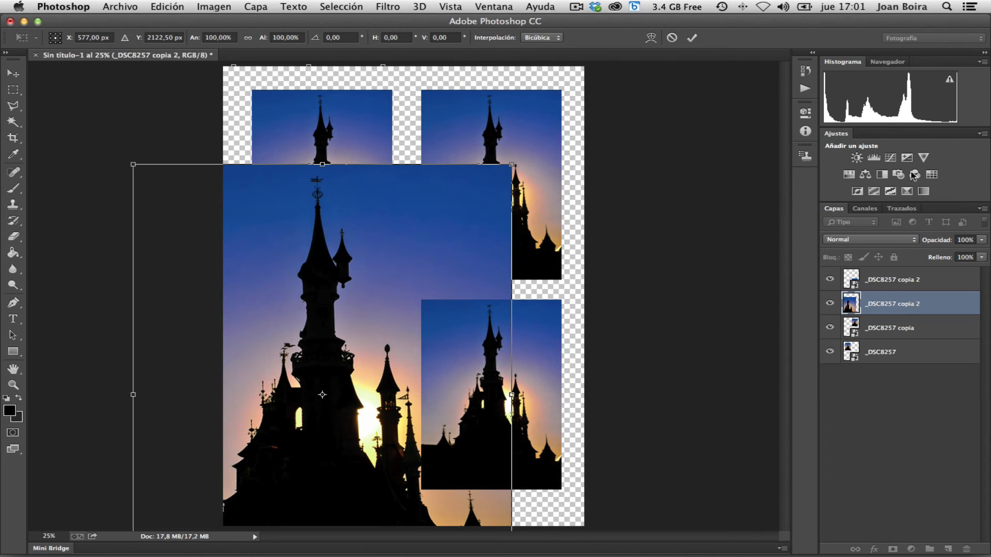
Step: Revert the document history to the Rasterizar objeto inteligente state, discarding the free transformations
click(805, 71)
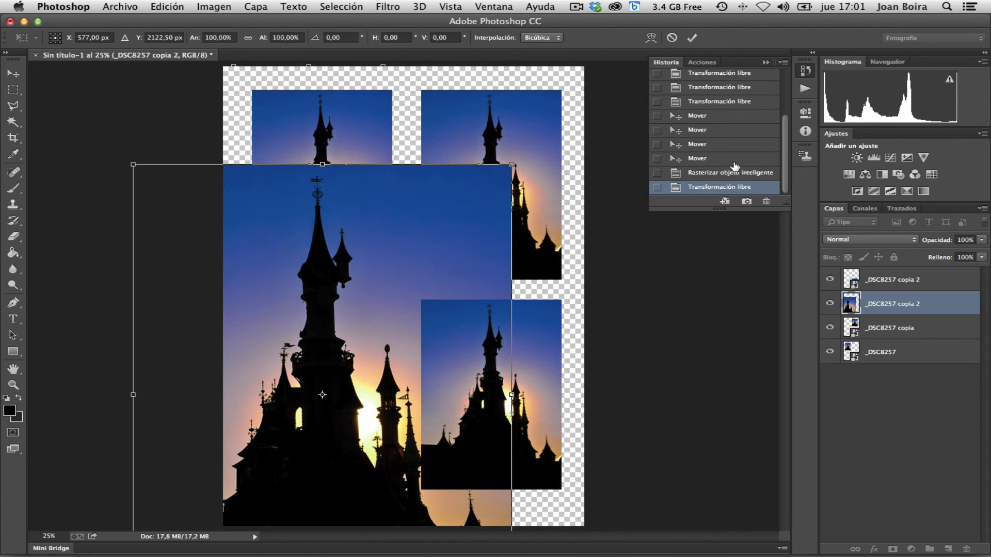
key(Return)
click(733, 174)
click(732, 149)
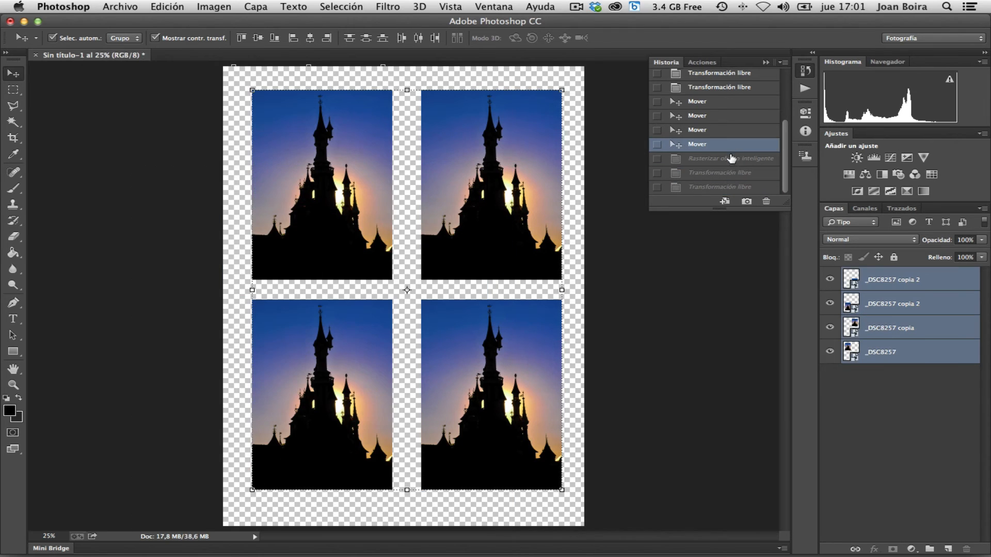
click(735, 163)
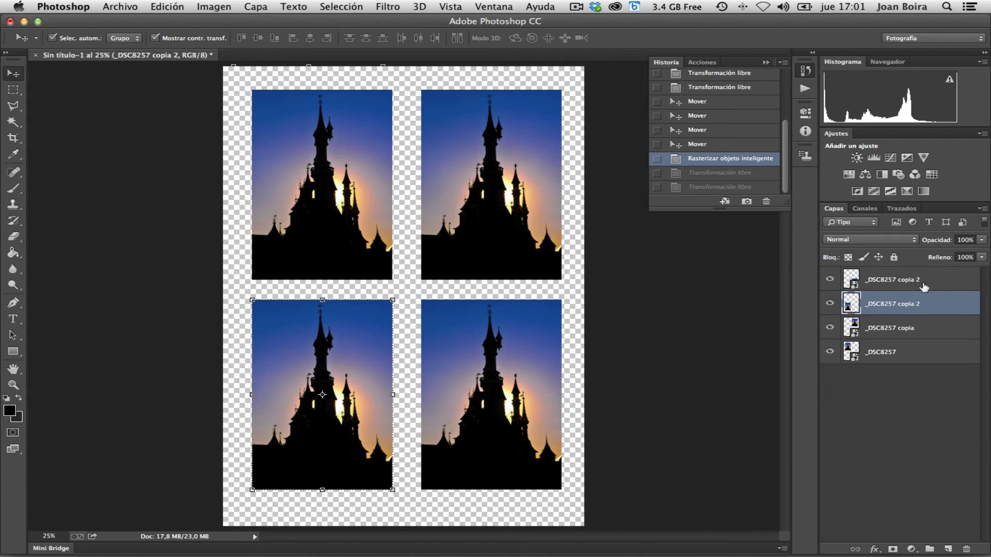
Step: Select the upper-right castle image and rasterize its smart object
click(458, 204)
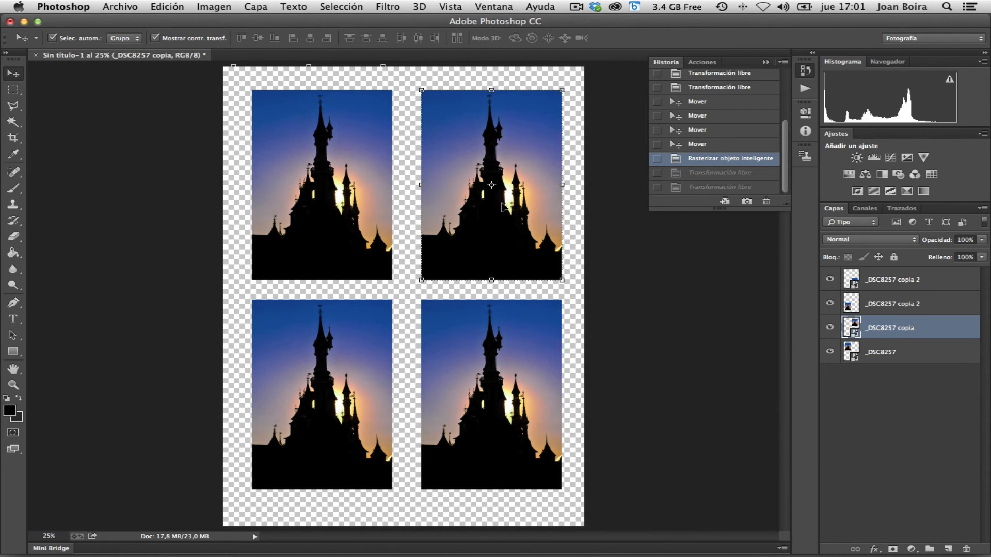
key(super+shift+r)
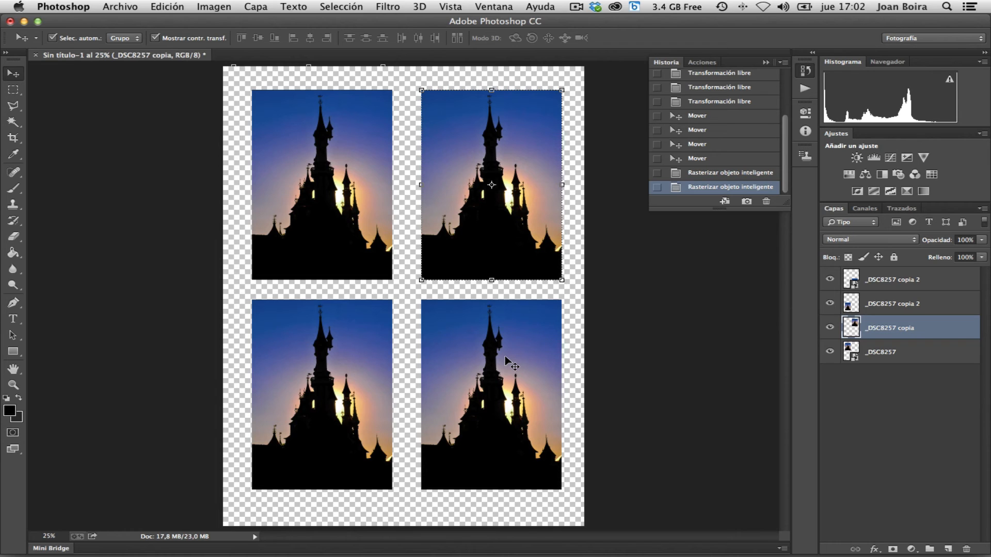
Step: Flatten the whole image so the four castle photos merge into one background layer
click(268, 7)
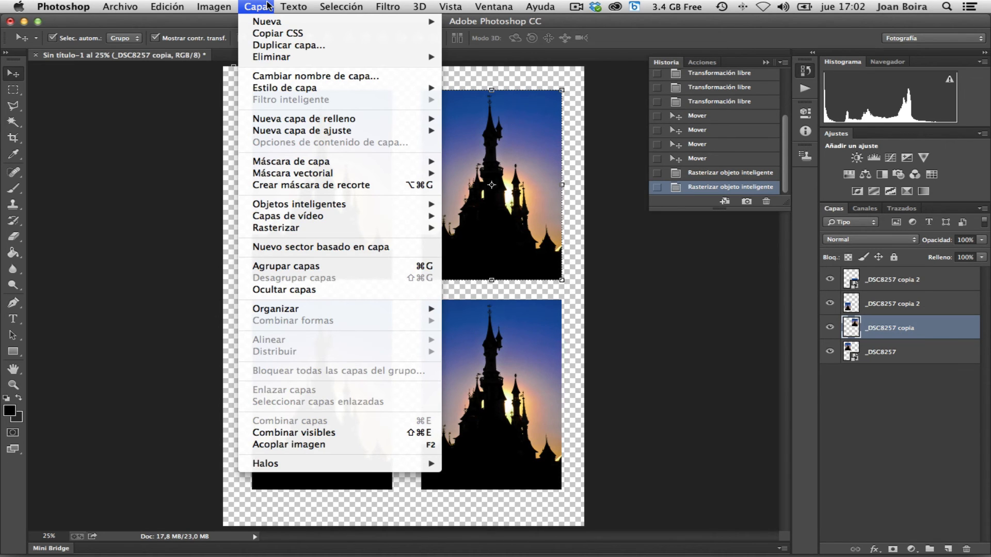
click(401, 449)
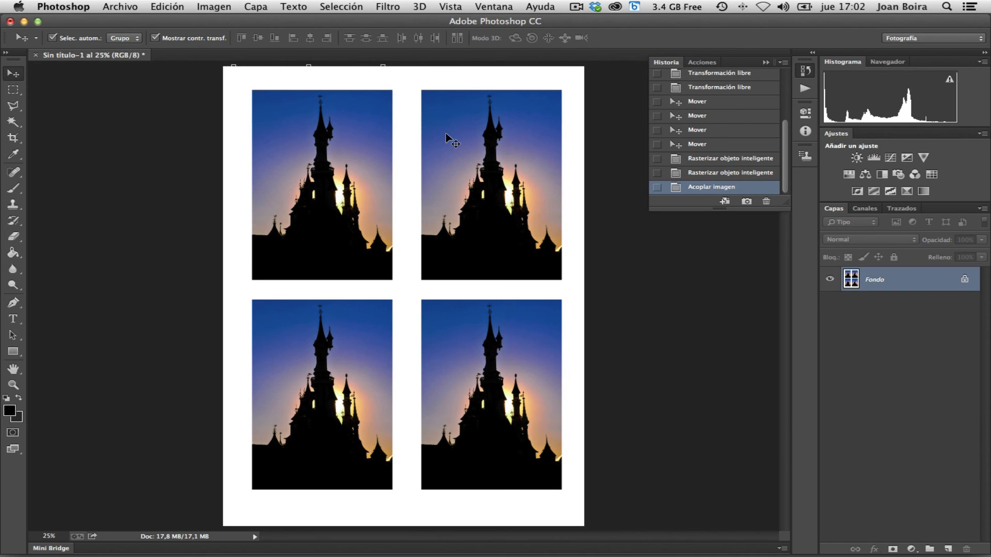
Step: Open the workspace's keyboard shortcuts and menus settings (Métodos abreviados de teclado y menús)
click(452, 7)
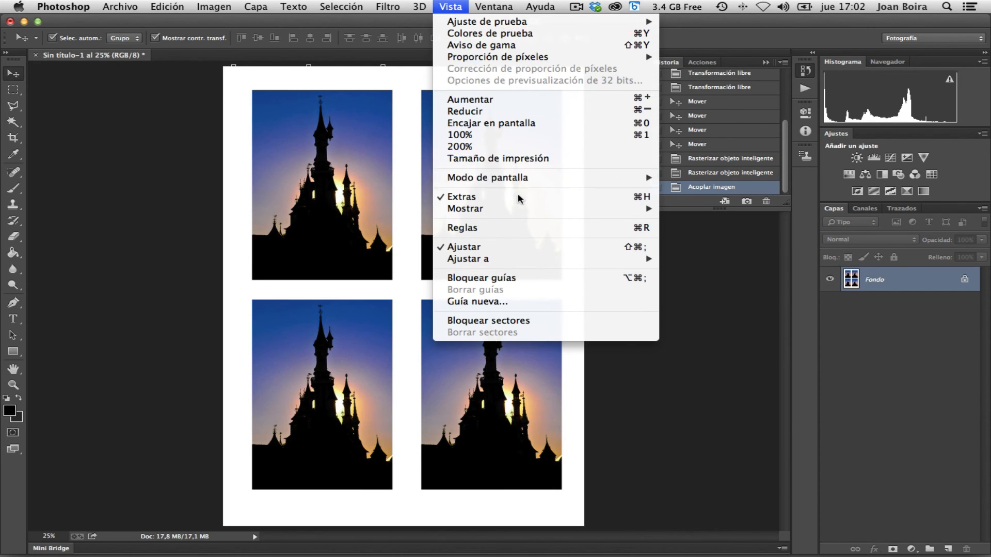
mouse_move(576, 208)
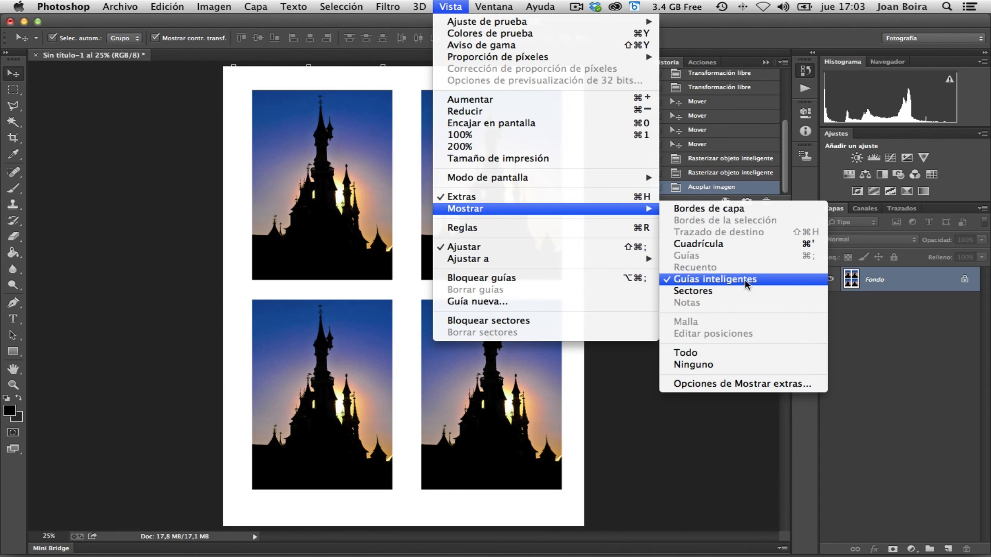
mouse_move(494, 4)
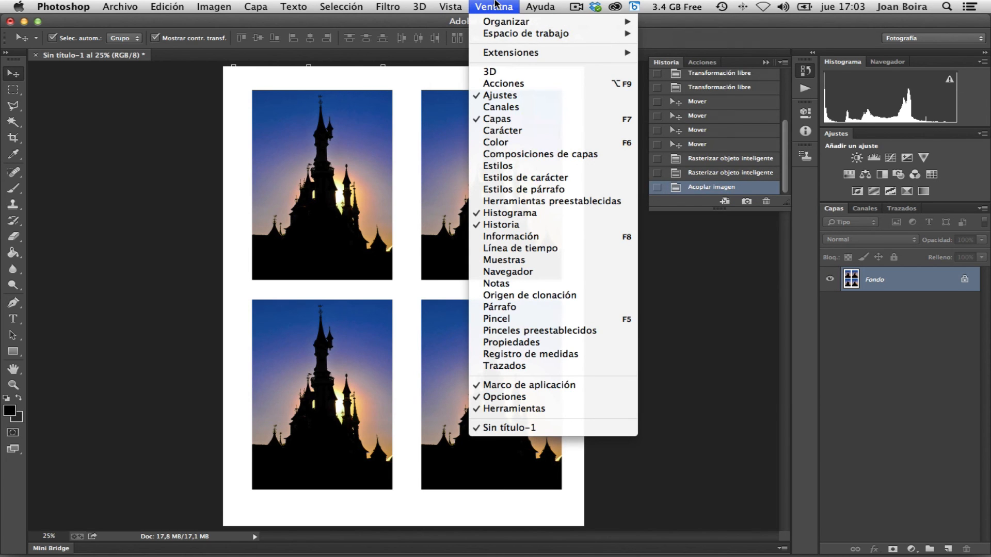
mouse_move(509, 35)
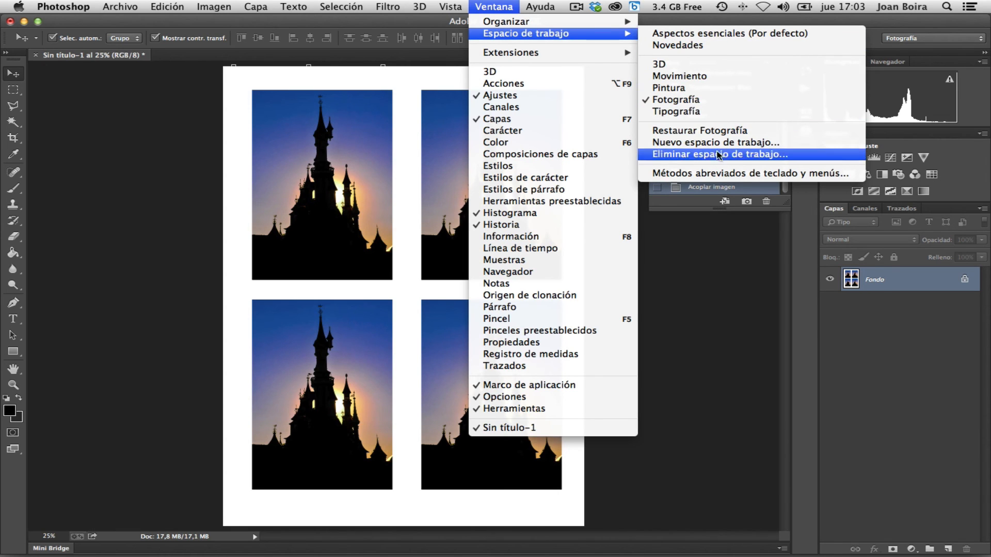
click(761, 176)
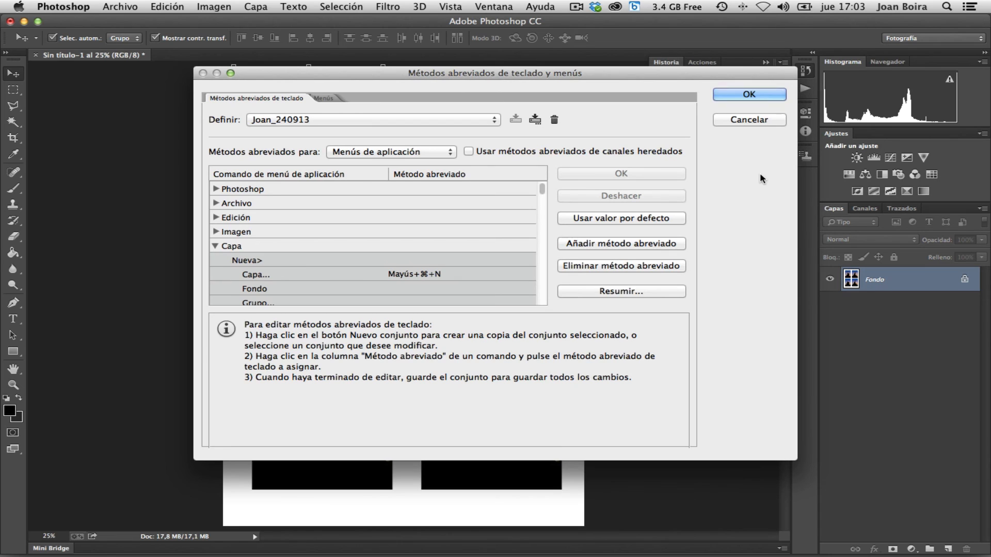
Step: Check the menu visibility and color settings, and look through the shortcuts assigned to the Capa commands
click(334, 97)
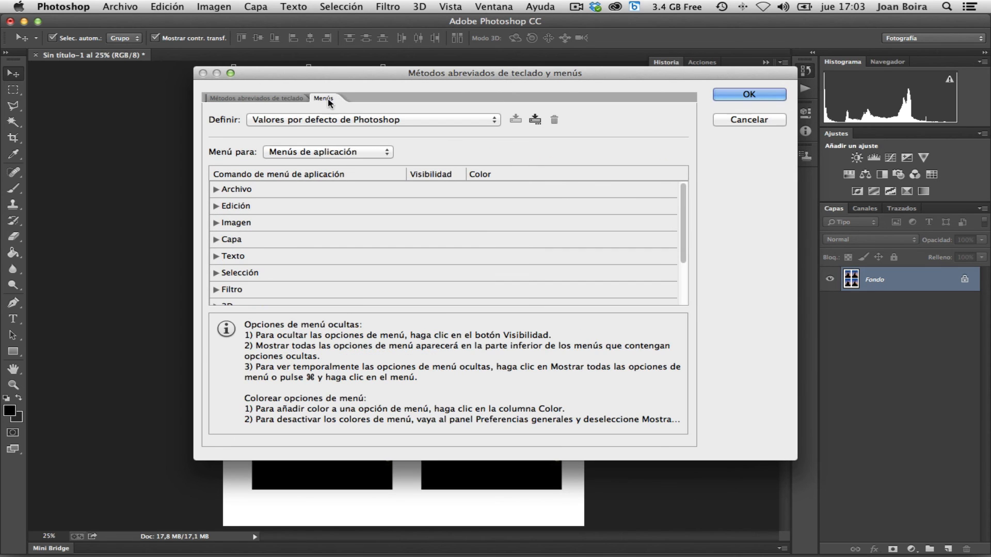
click(287, 101)
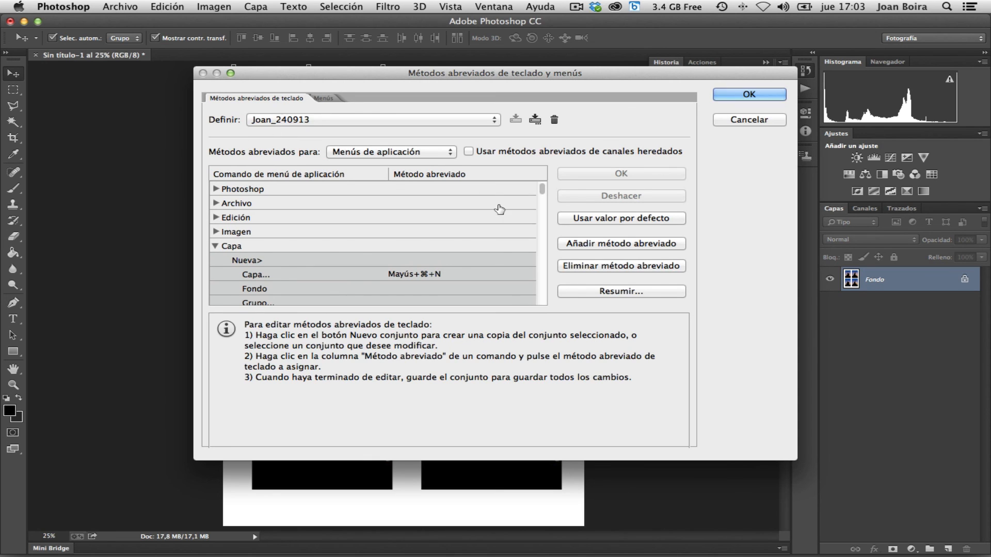
scroll(490, 253, down, 10)
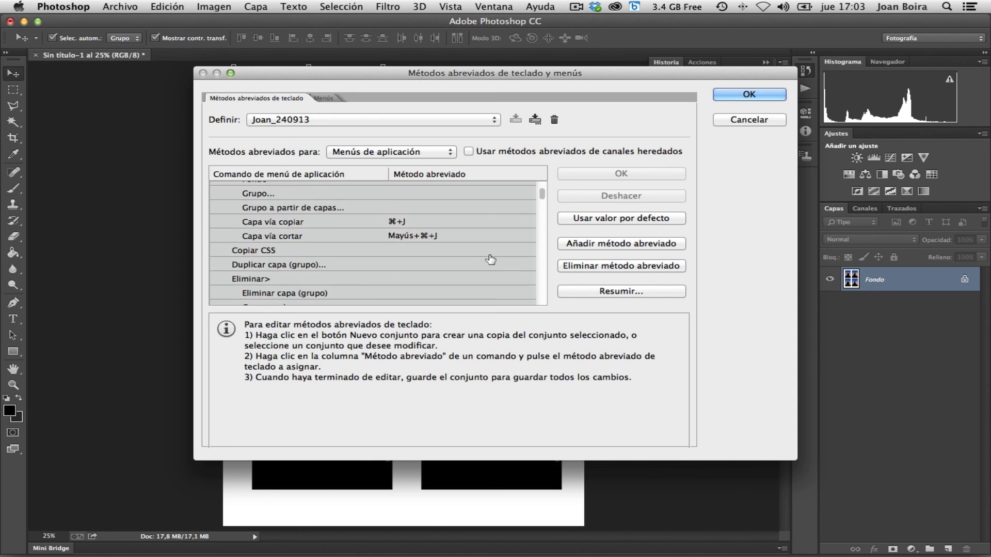
scroll(491, 260, down, 10)
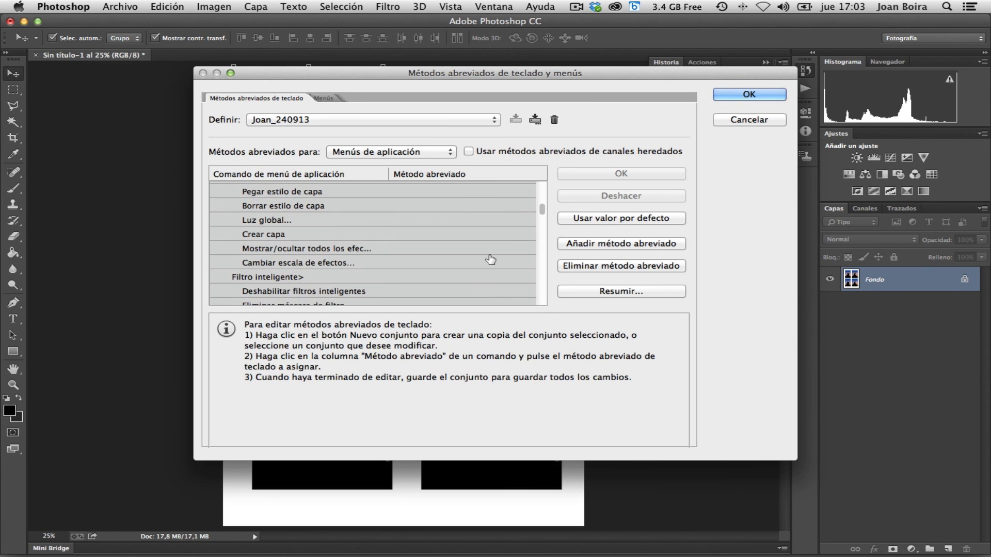
scroll(491, 259, down, 3)
scroll(491, 259, up, 20)
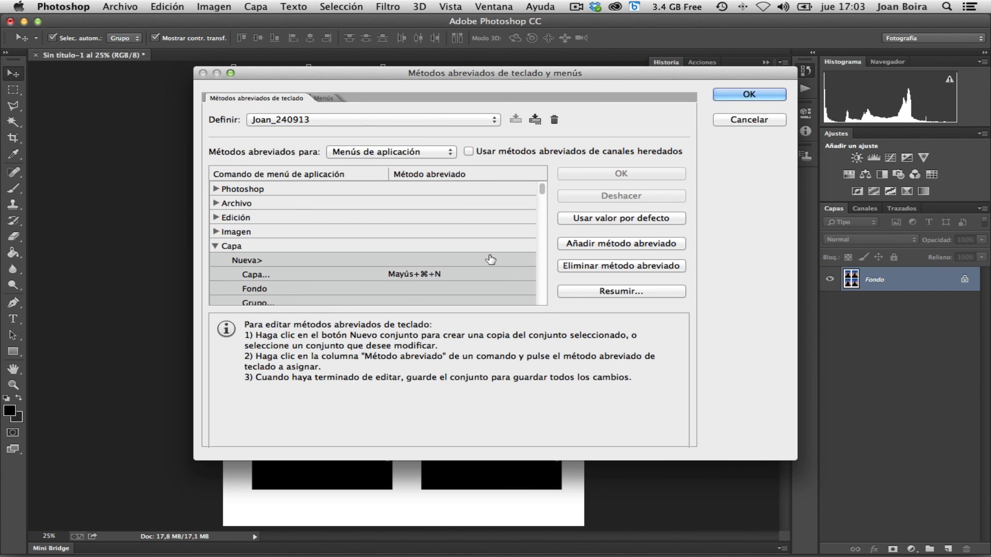
Step: Collapse the Capa group, expand Archivo, and look through its command shortcuts to locate Colocar
click(213, 247)
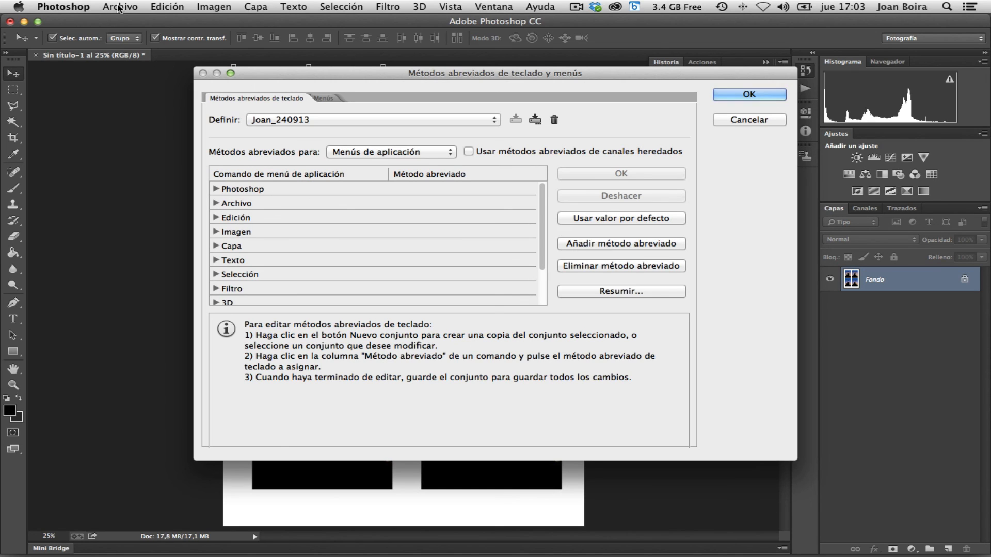
click(216, 204)
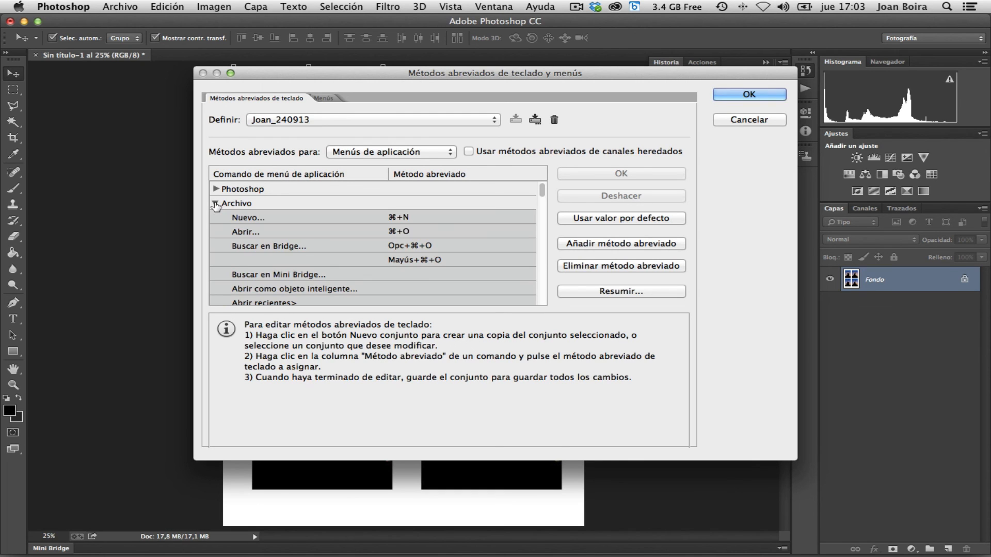
scroll(271, 235, down, 5)
scroll(271, 235, up, 5)
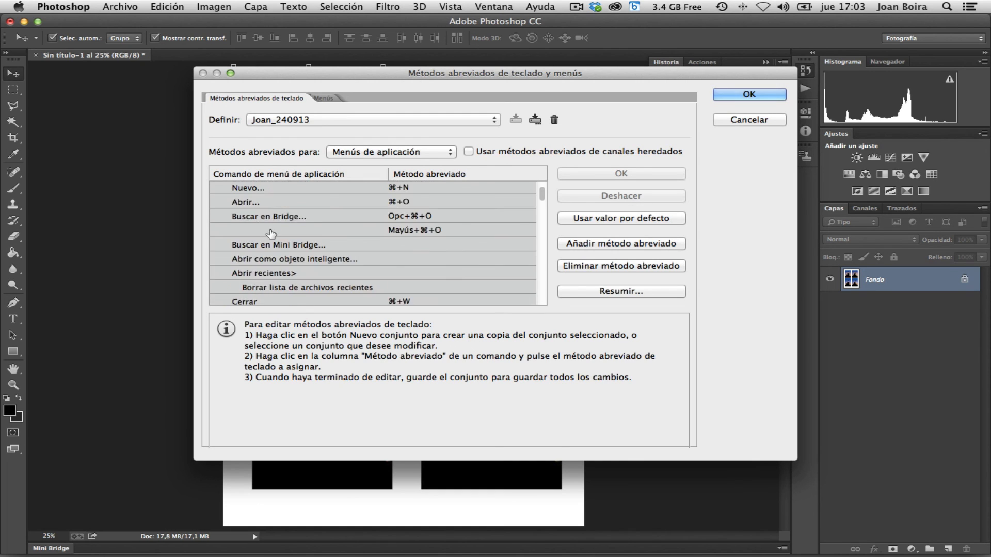
scroll(271, 235, down, 2)
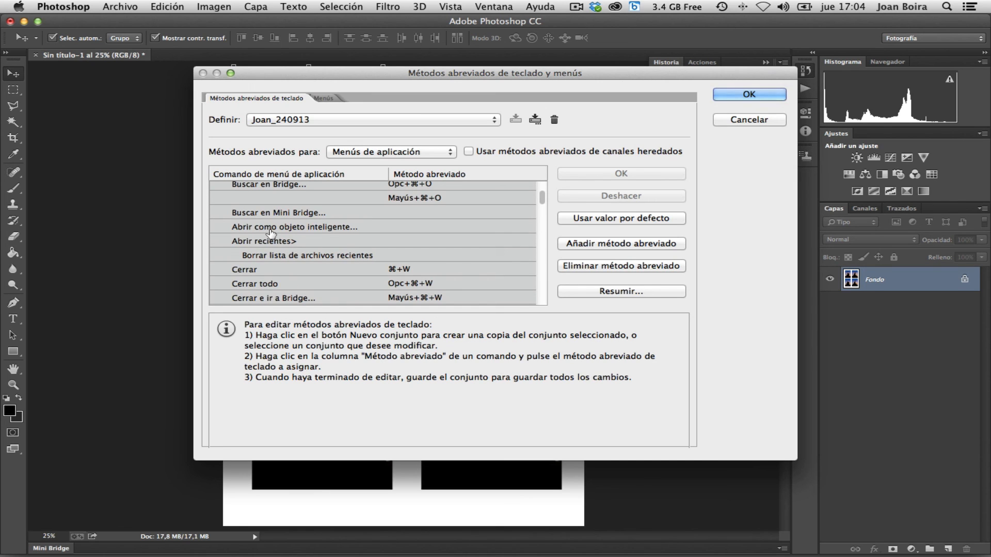
scroll(271, 233, down, 6)
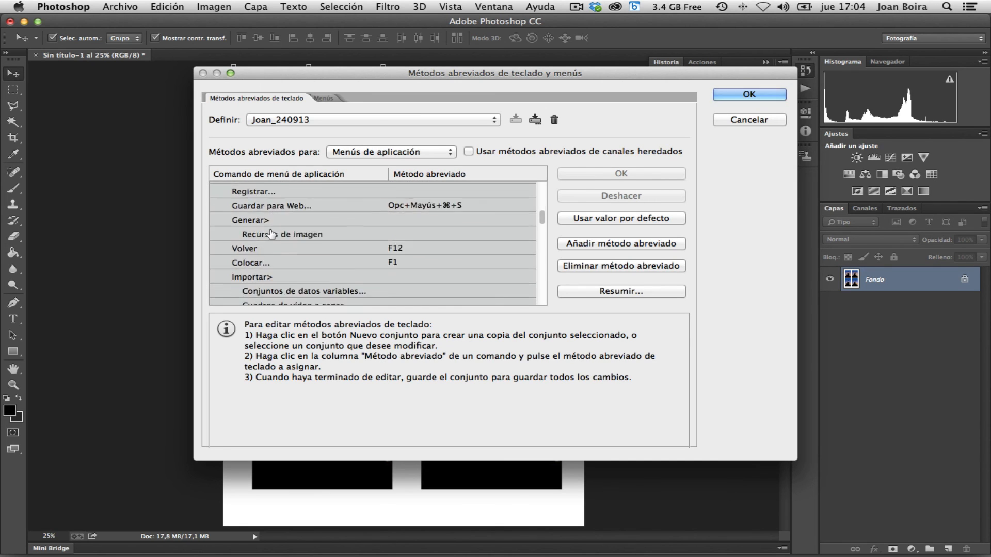
scroll(271, 234, down, 8)
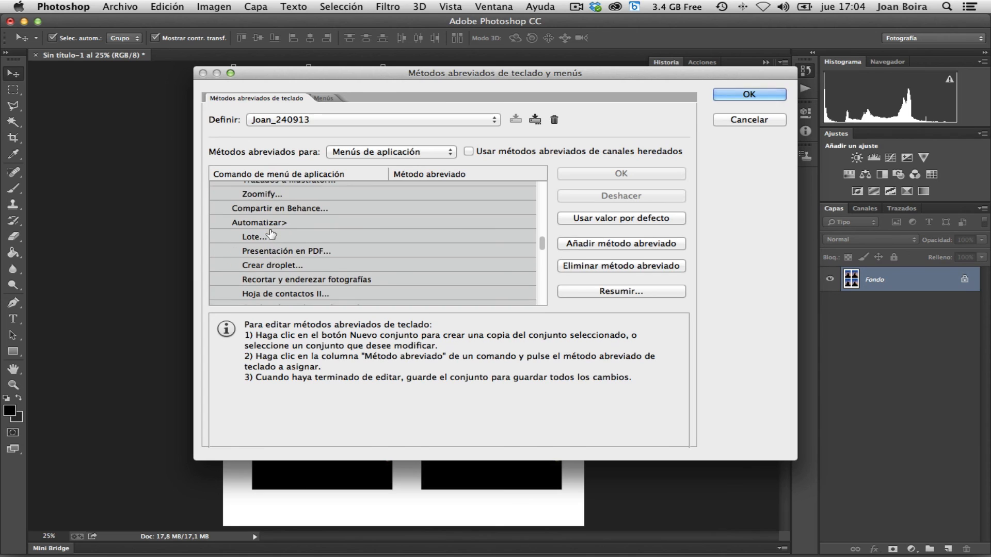
scroll(271, 235, down, 8)
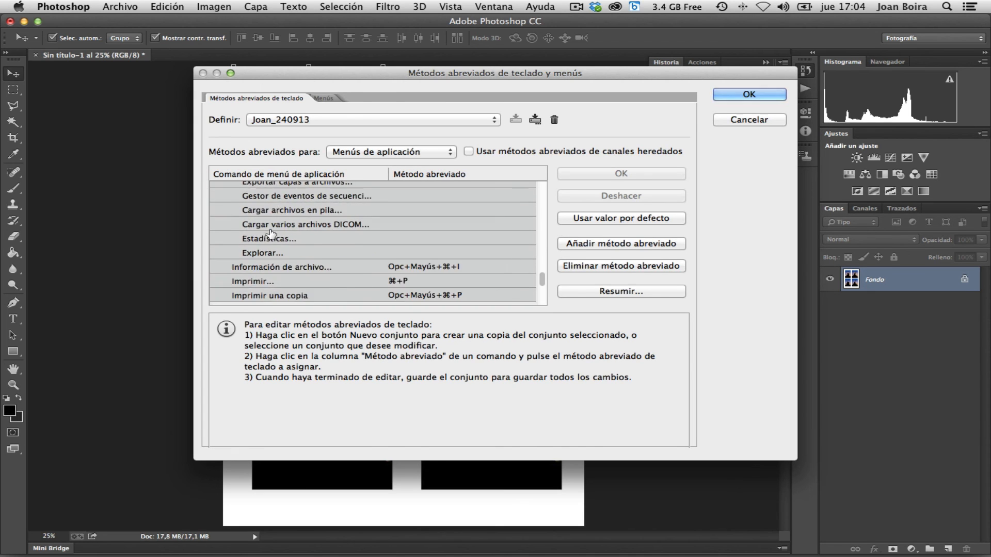
scroll(271, 233, down, 3)
scroll(271, 234, up, 10)
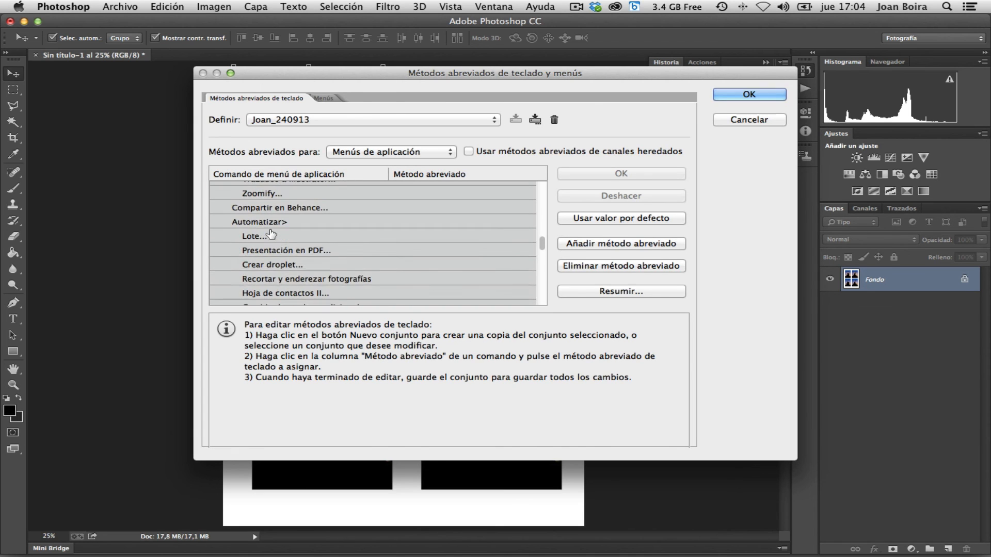
scroll(271, 234, up, 10)
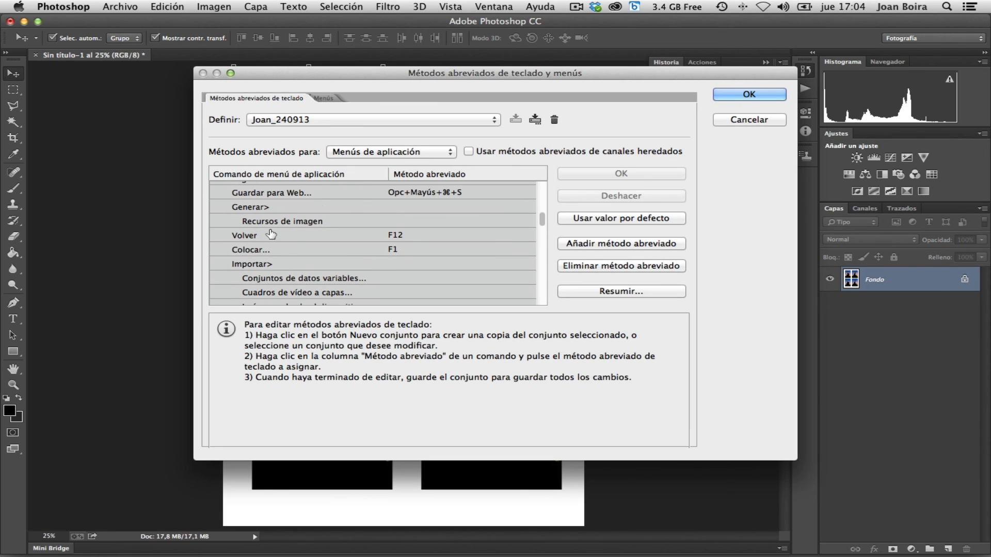
Step: Try Q as the shortcut for Colocar, assign F8 instead, and accept the keyboard shortcut changes
click(259, 249)
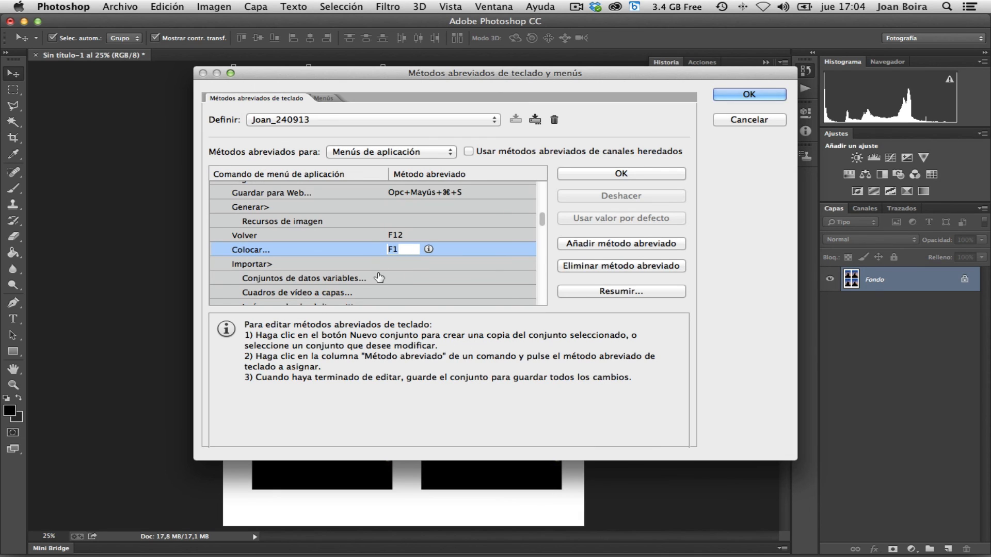
key(q)
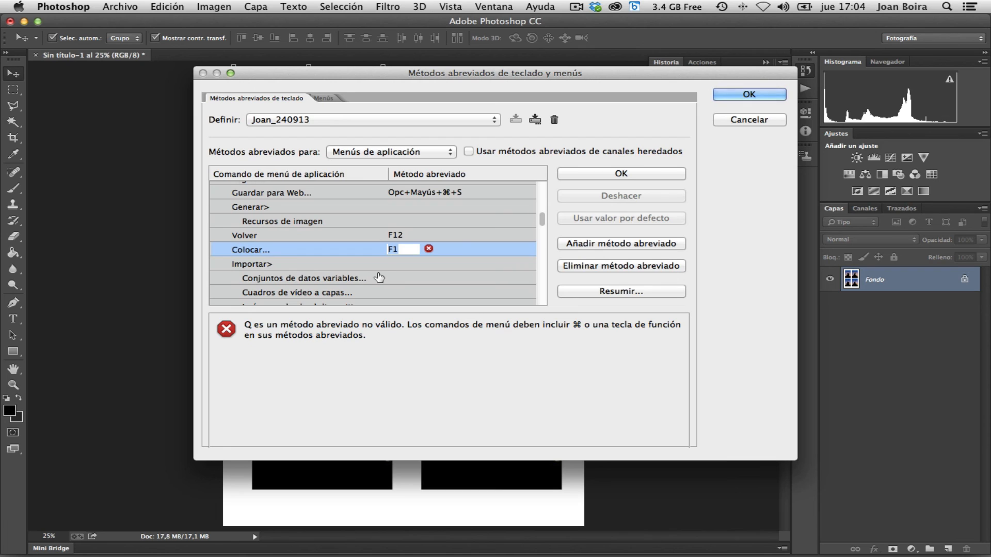
key(F8)
click(621, 173)
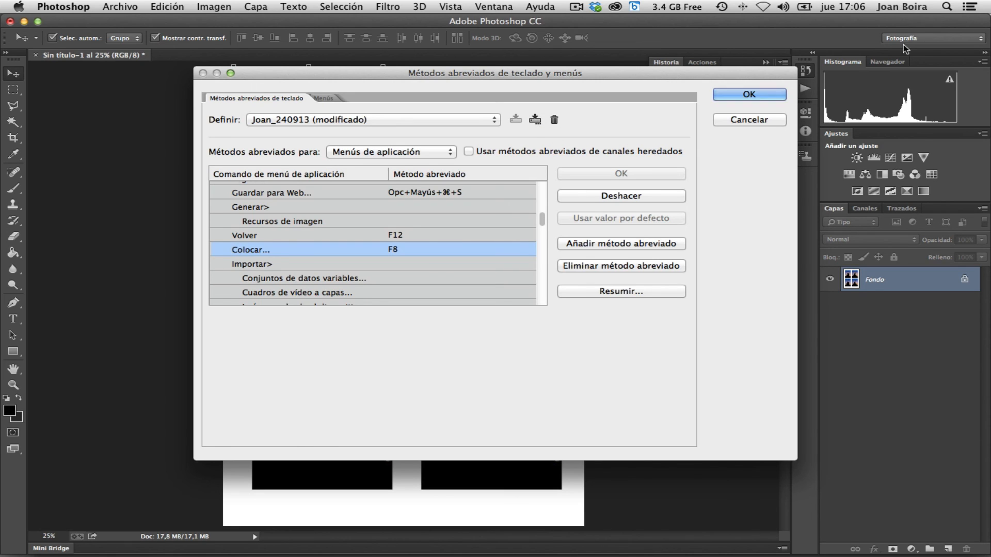
click(774, 94)
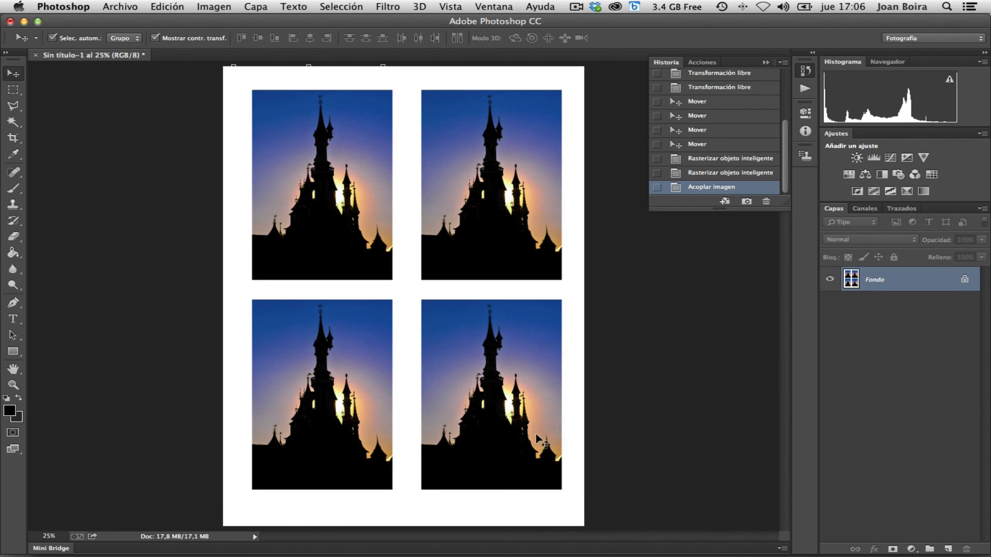